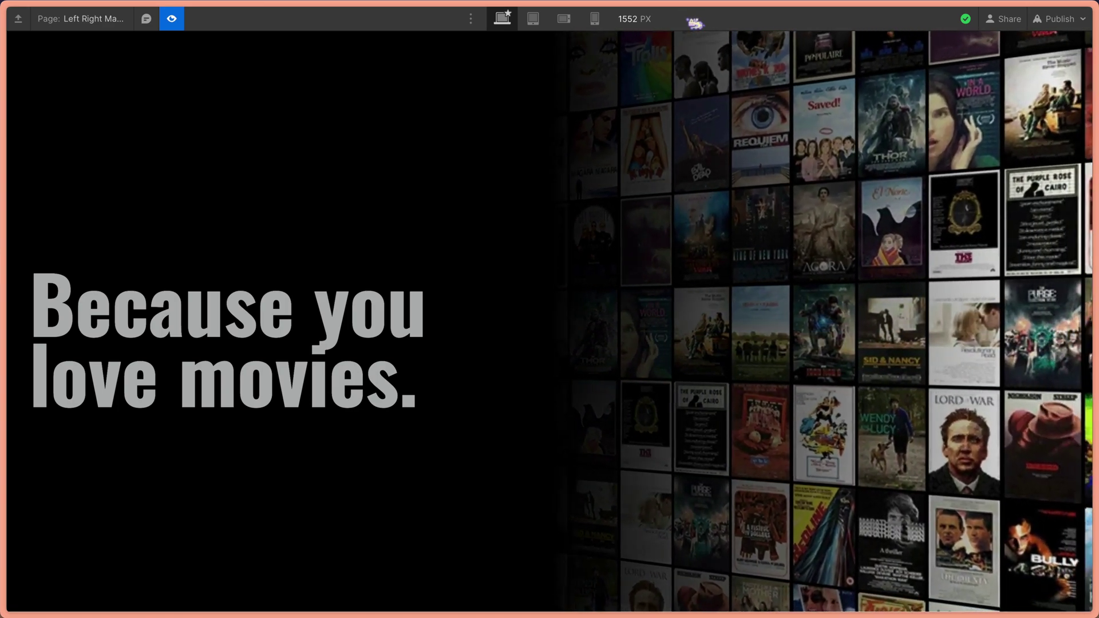
Leave preview and view cover-img-doubled.webp's asset details (3200 × 676 px)
{"action": "key", "text": "super+shift+p"}
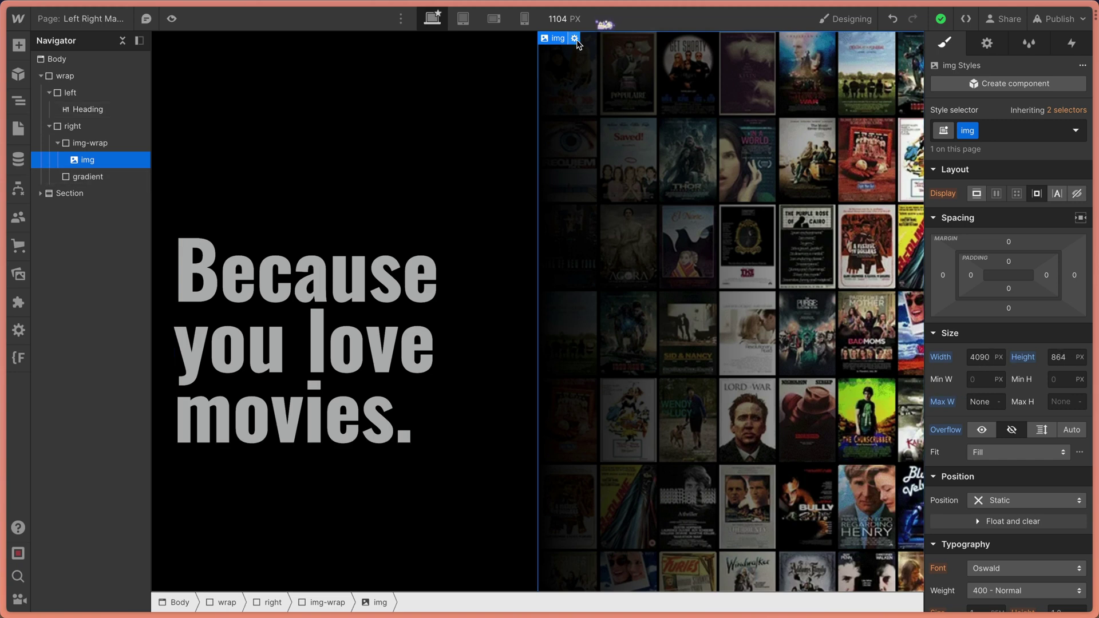
{"action": "left_click", "coordinate": [18, 275]}
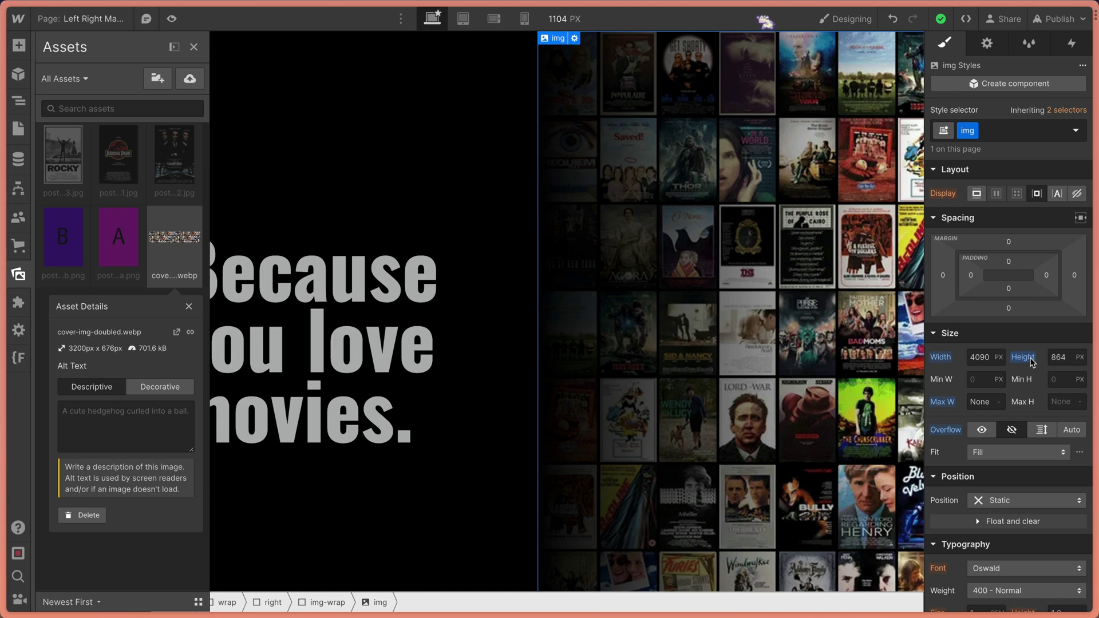
Compute 864/676 ≈ 1.278 and 1.278 × 3200 ≈ 4090 in Spotlight to confirm the img width
{"action": "key", "text": "super+space"}
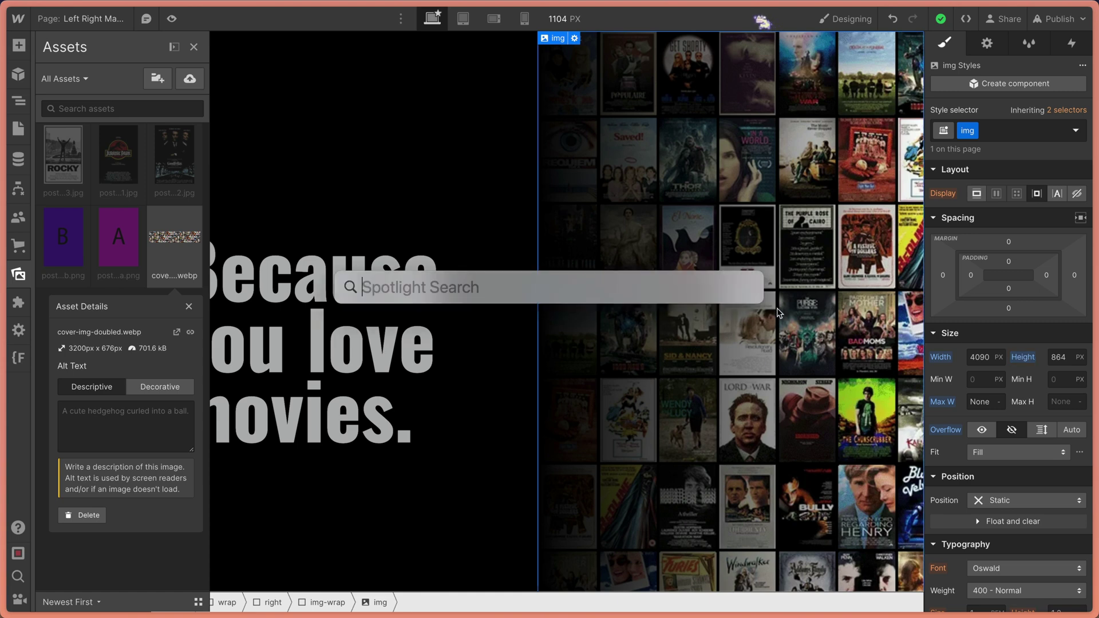
{"action": "type", "text": "864/676"}
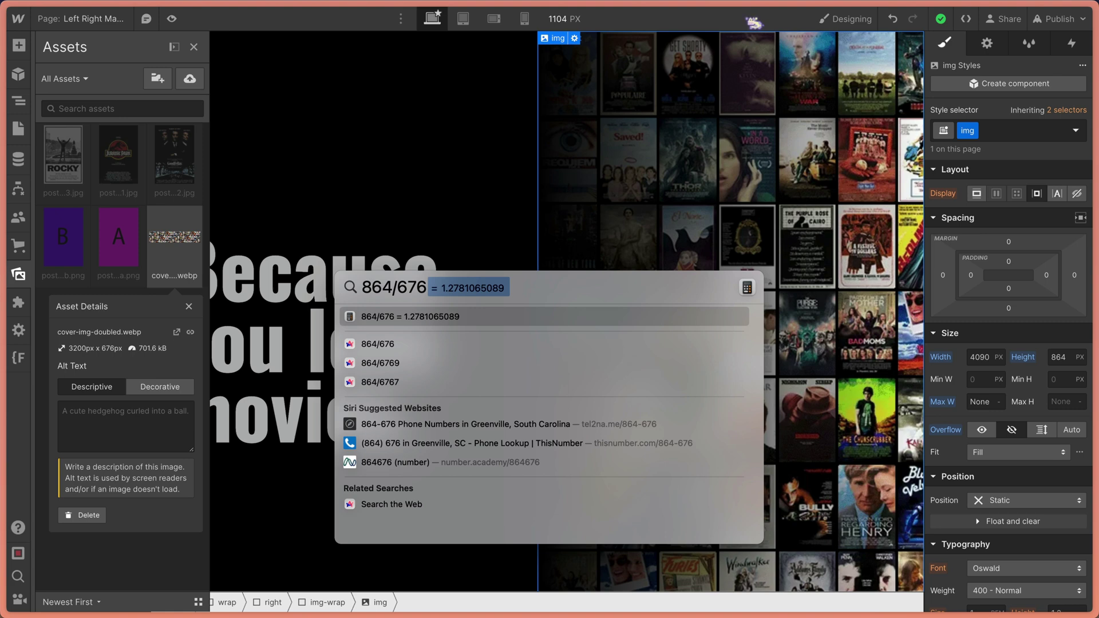
{"action": "key", "text": "BackSpace"}
{"action": "key", "text": "BackSpace"}
{"action": "key", "text": "BackSpace"}
{"action": "key", "text": "BackSpace"}
{"action": "key", "text": "BackSpace"}
{"action": "key", "text": "BackSpace"}
{"action": "key", "text": "BackSpace"}
{"action": "type", "text": "1.278*32"}
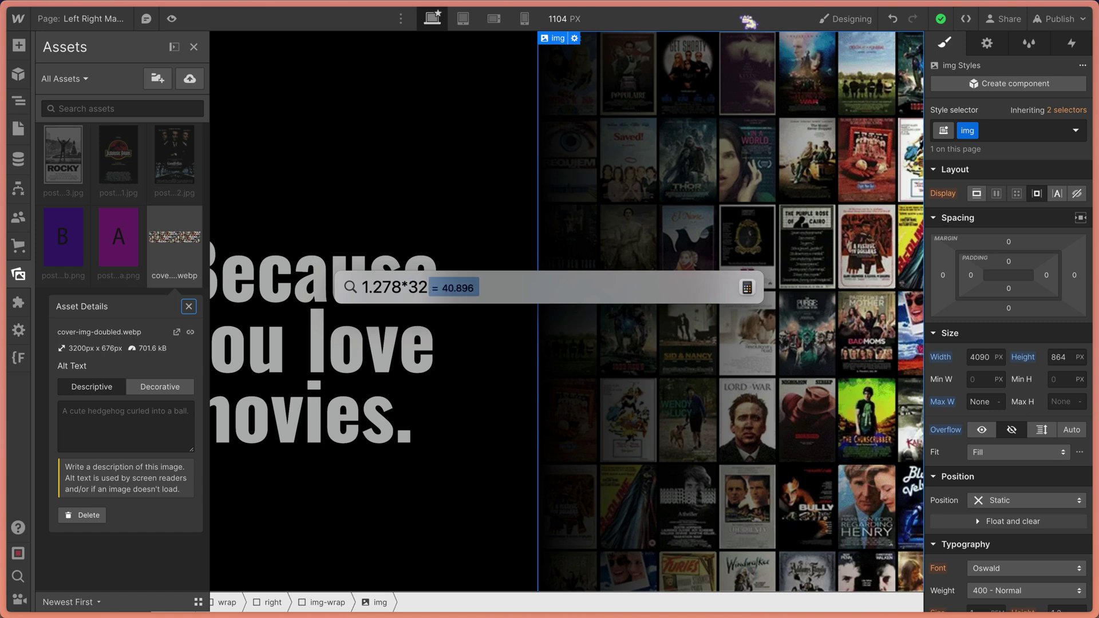
{"action": "type", "text": "00"}
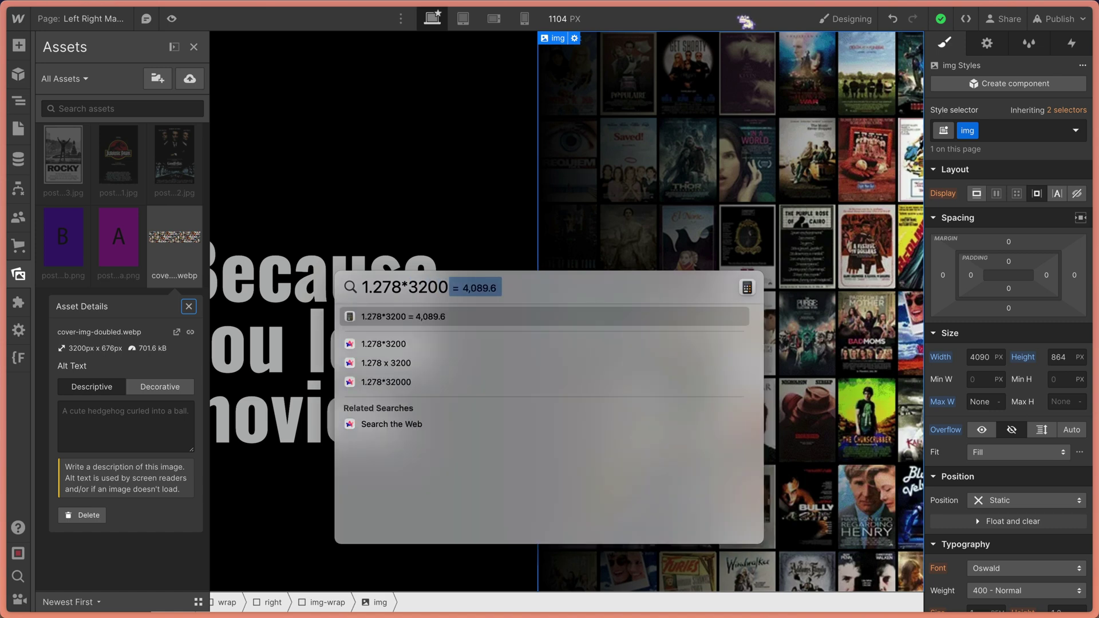
{"action": "key", "text": "Escape"}
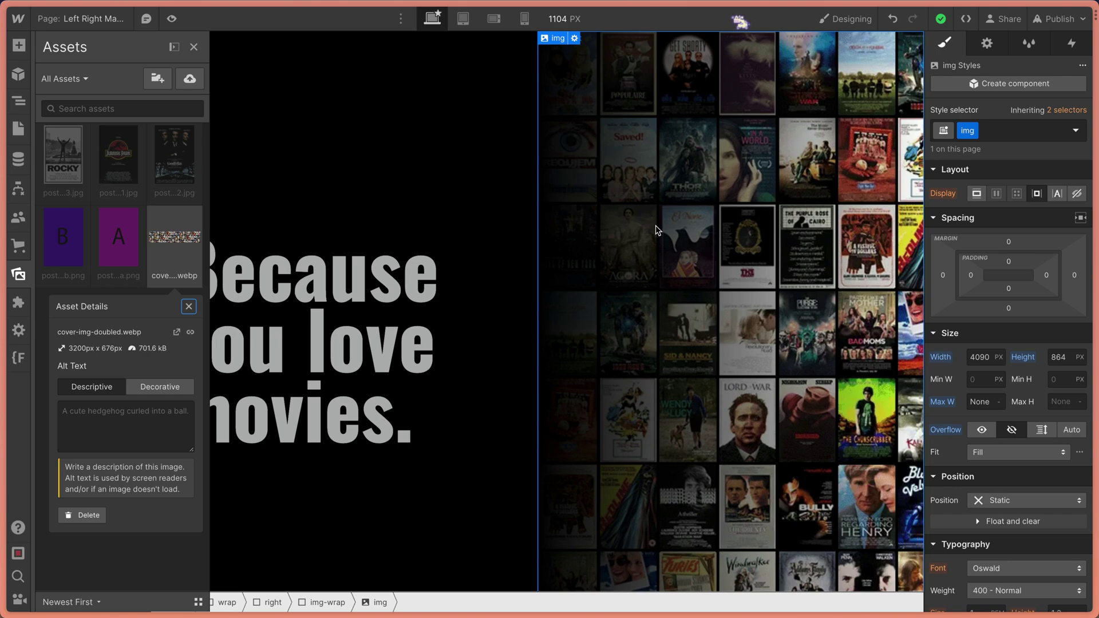
Set the img's transform origin to its left edge (0%, 50%)
{"action": "key", "text": "z"}
{"action": "scroll", "coordinate": [986, 313], "scroll_direction": "down", "scroll_amount": 10}
{"action": "left_click", "coordinate": [1063, 467]}
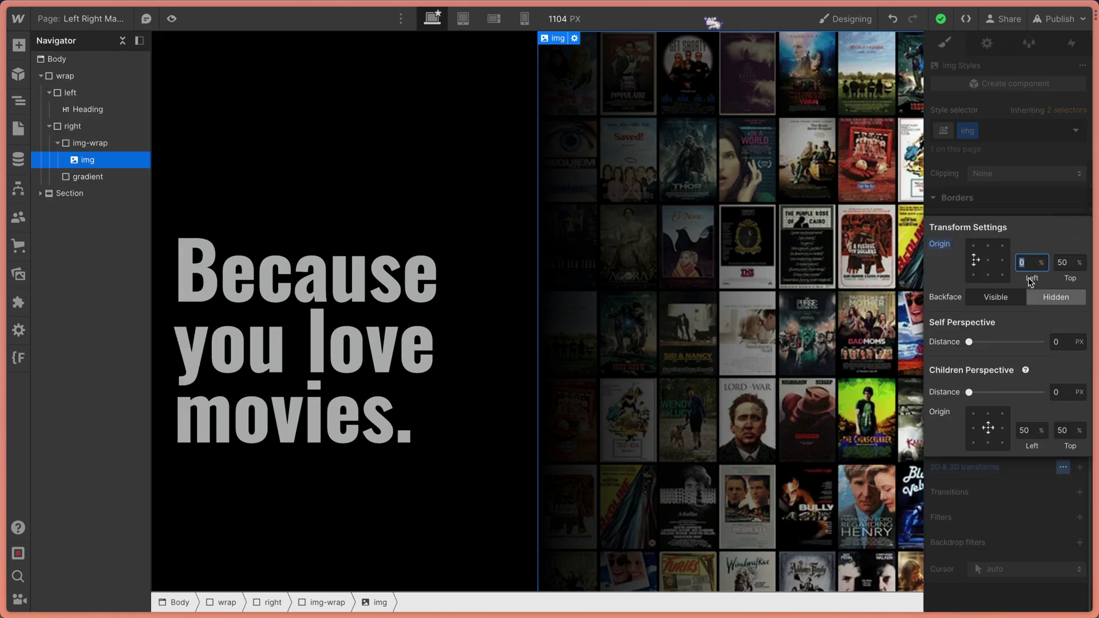
{"action": "left_click", "coordinate": [973, 261]}
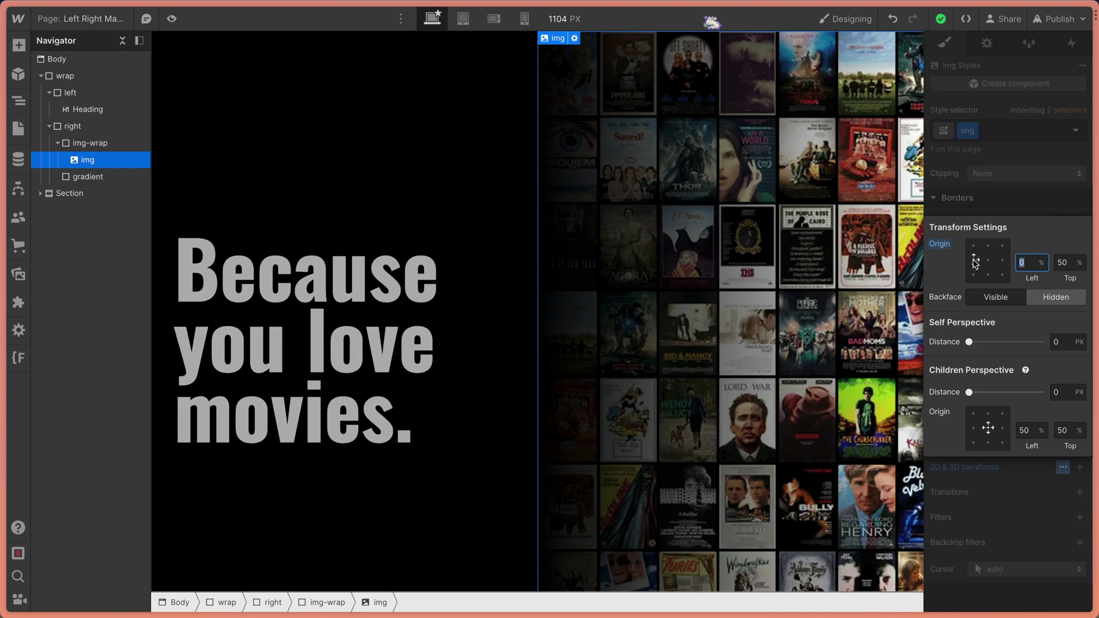
{"action": "left_click", "coordinate": [1049, 209]}
Give img-wrap a children perspective distance of 1000 px
{"action": "left_click", "coordinate": [107, 147]}
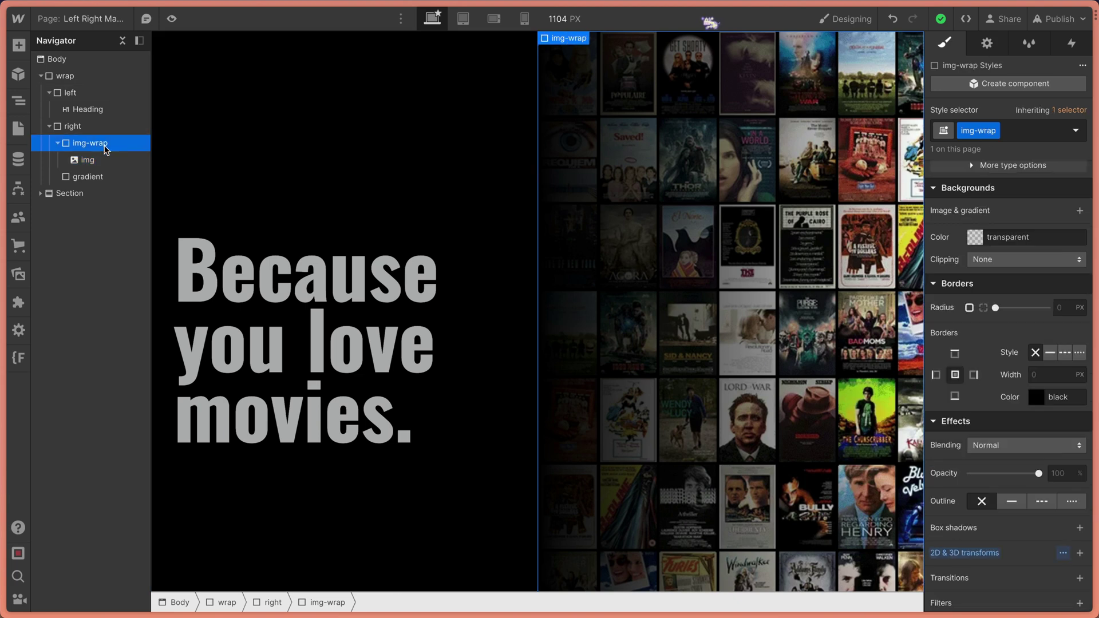
{"action": "left_click", "coordinate": [1063, 552]}
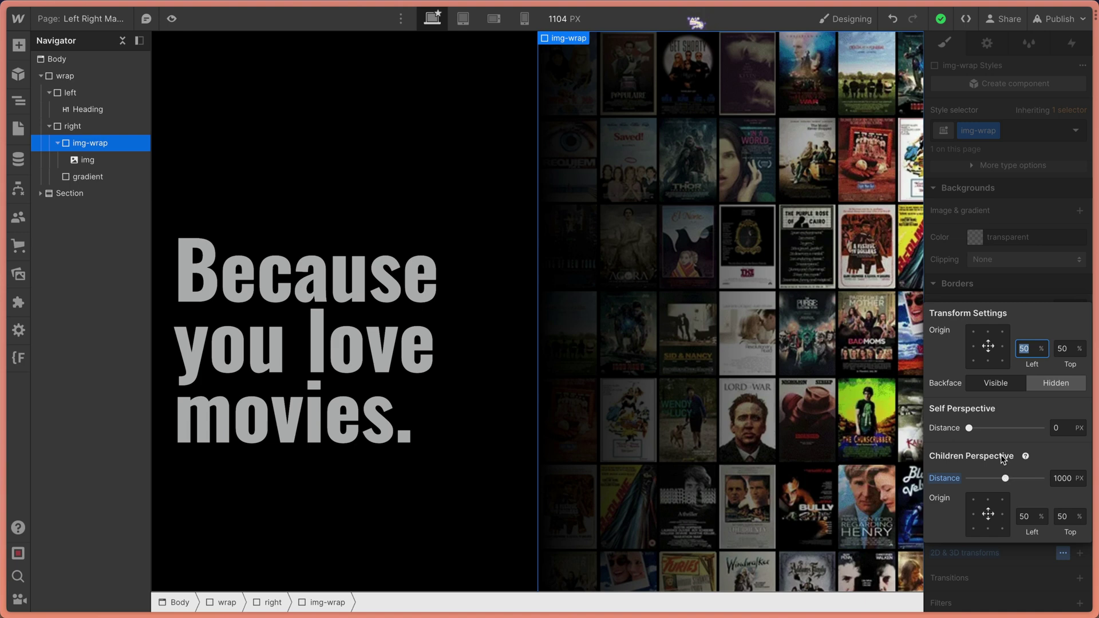
{"action": "scroll", "coordinate": [1007, 362], "scroll_direction": "up", "scroll_amount": 10}
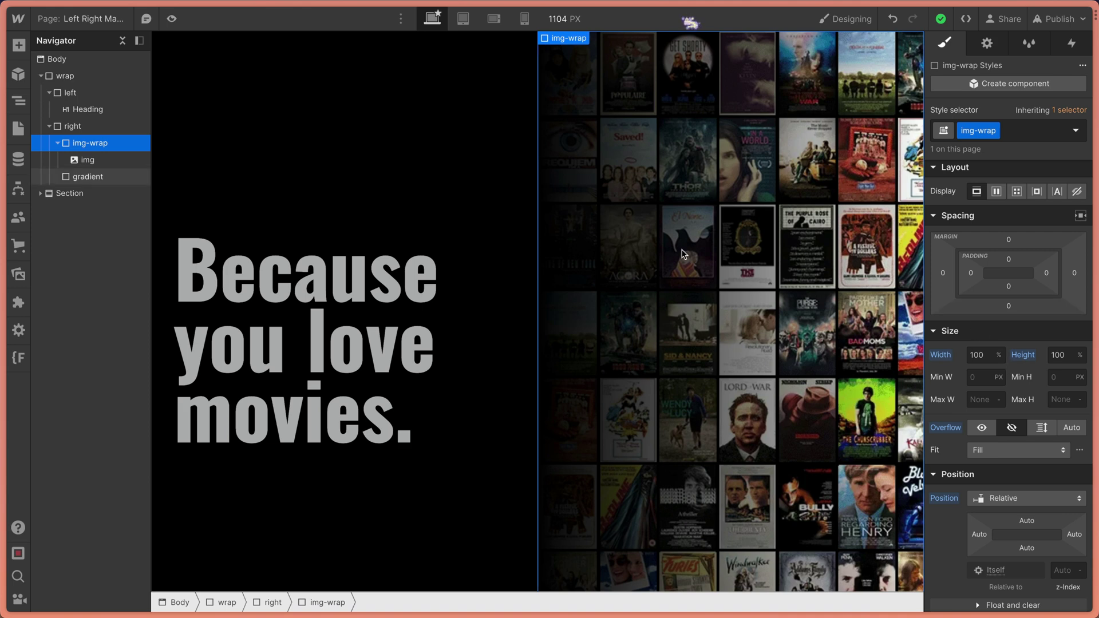
{"action": "left_click", "coordinate": [105, 125]}
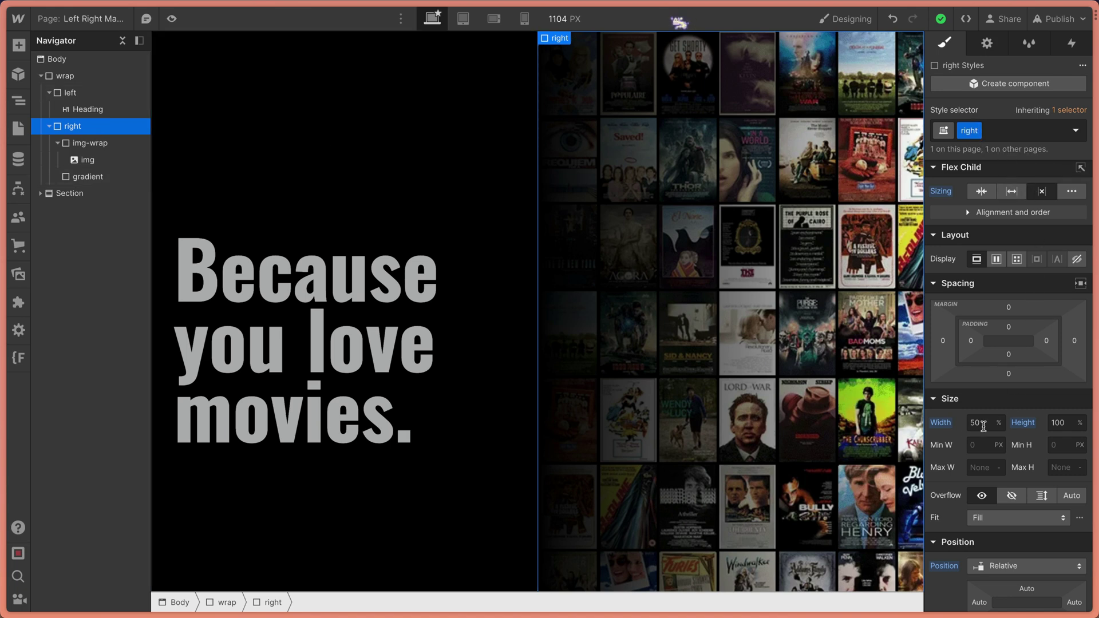
{"action": "scroll", "coordinate": [983, 426], "scroll_direction": "down", "scroll_amount": 10}
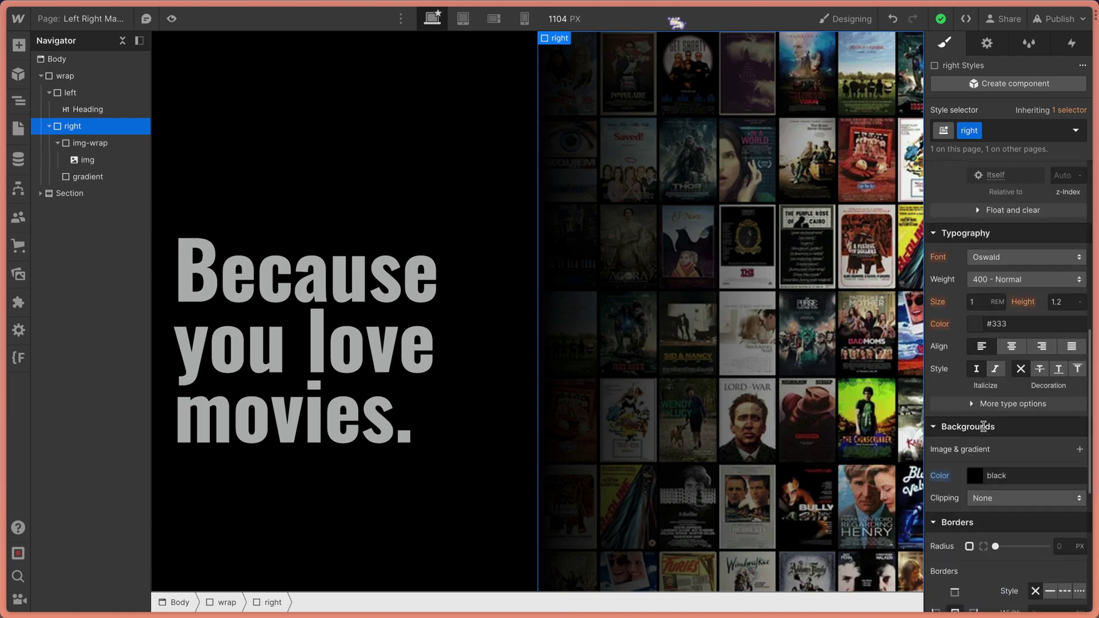
{"action": "scroll", "coordinate": [984, 426], "scroll_direction": "down", "scroll_amount": 3}
{"action": "scroll", "coordinate": [983, 426], "scroll_direction": "up", "scroll_amount": 12}
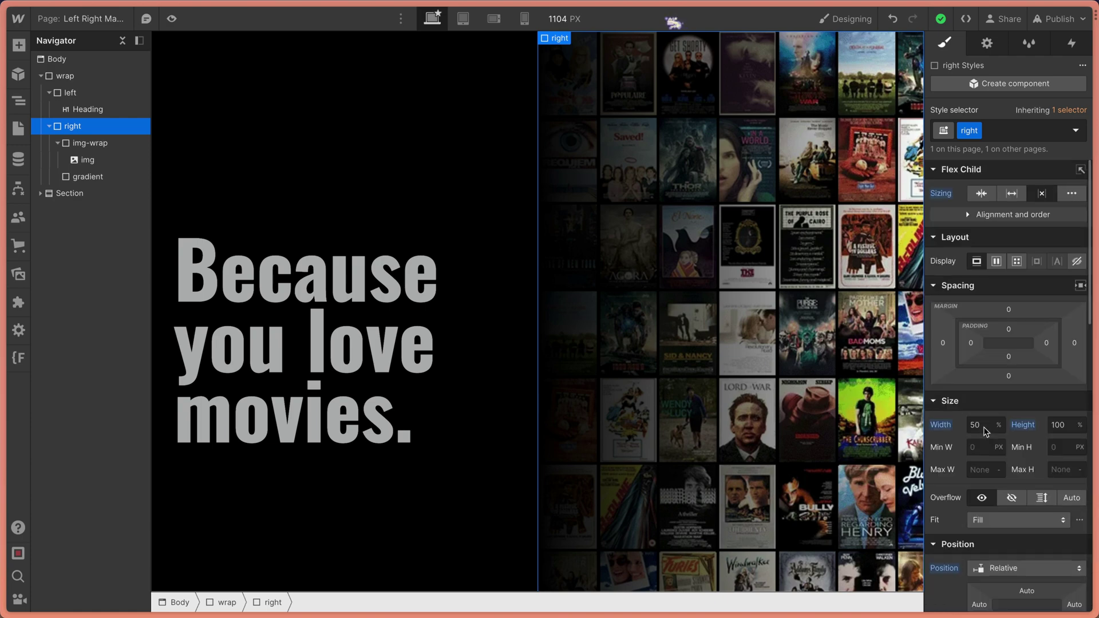
{"action": "left_click", "coordinate": [315, 192]}
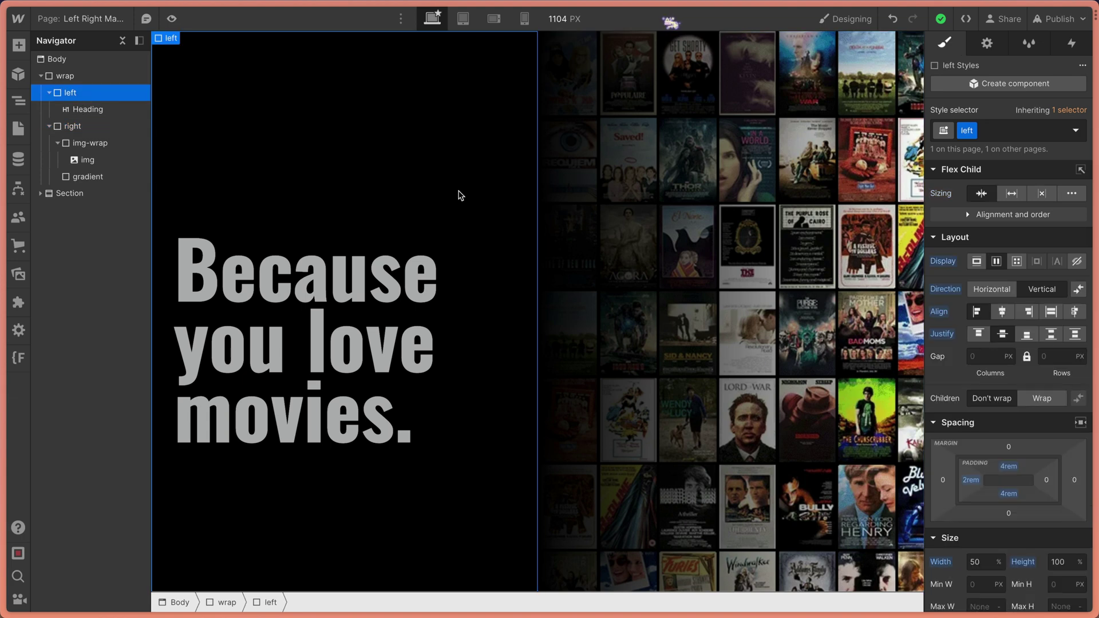
{"action": "scroll", "coordinate": [987, 377], "scroll_direction": "down", "scroll_amount": 3}
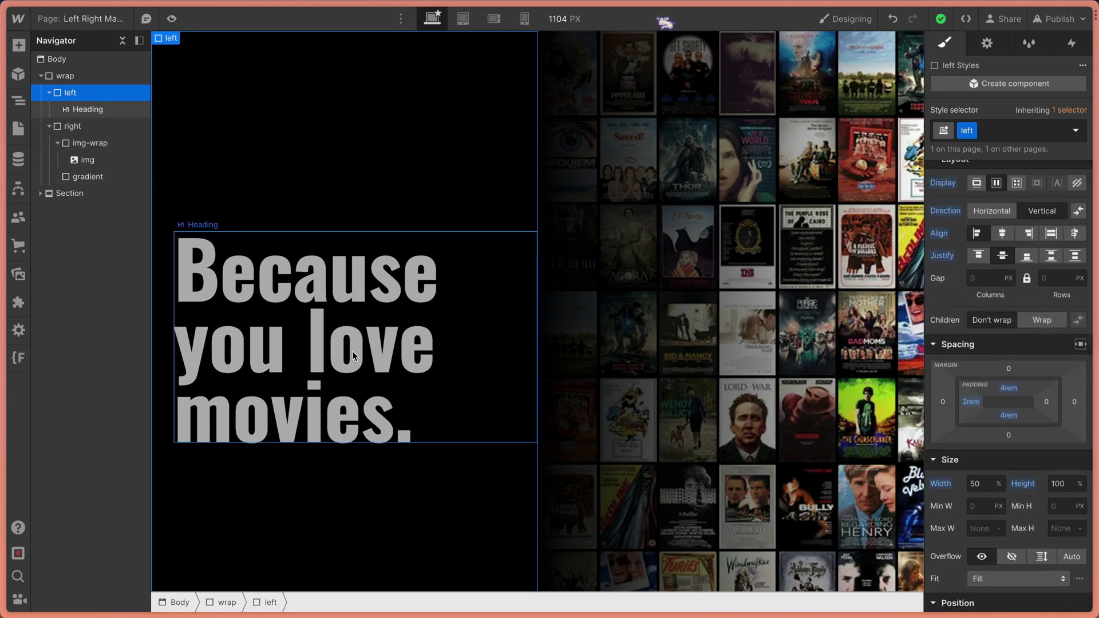
{"action": "left_click", "coordinate": [89, 75]}
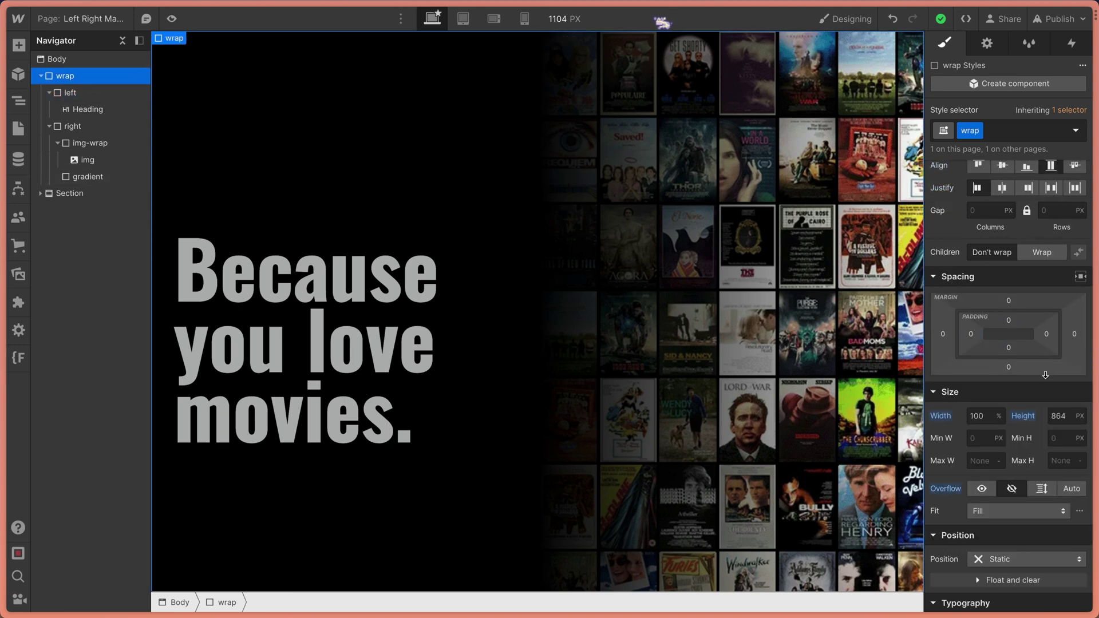
{"action": "scroll", "coordinate": [995, 354], "scroll_direction": "up", "scroll_amount": 2}
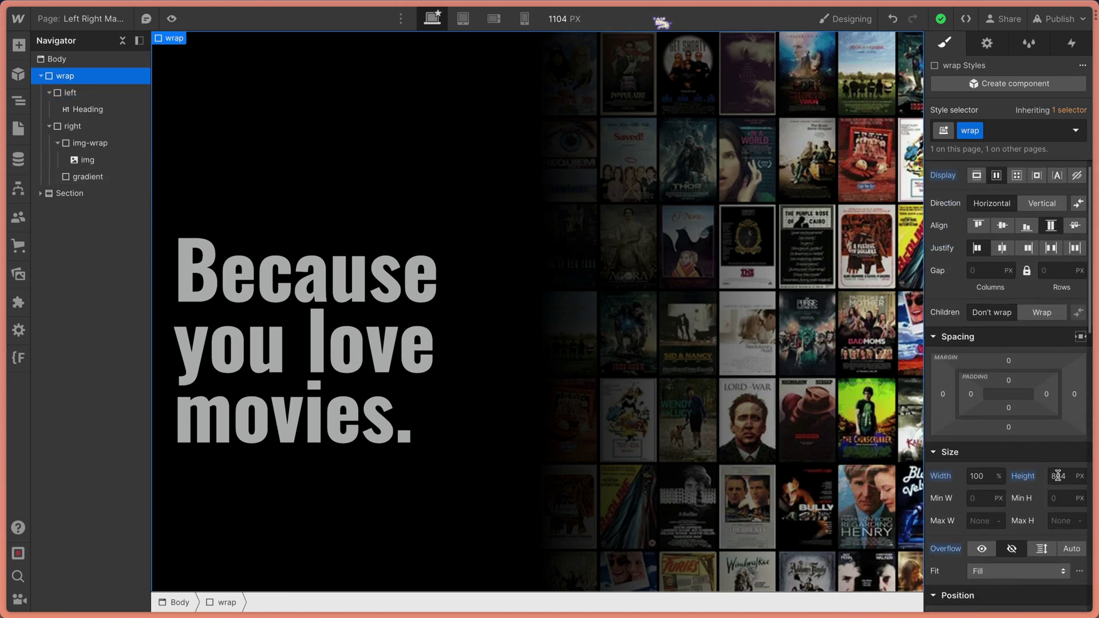
{"action": "scroll", "coordinate": [1005, 317], "scroll_direction": "up", "scroll_amount": 1}
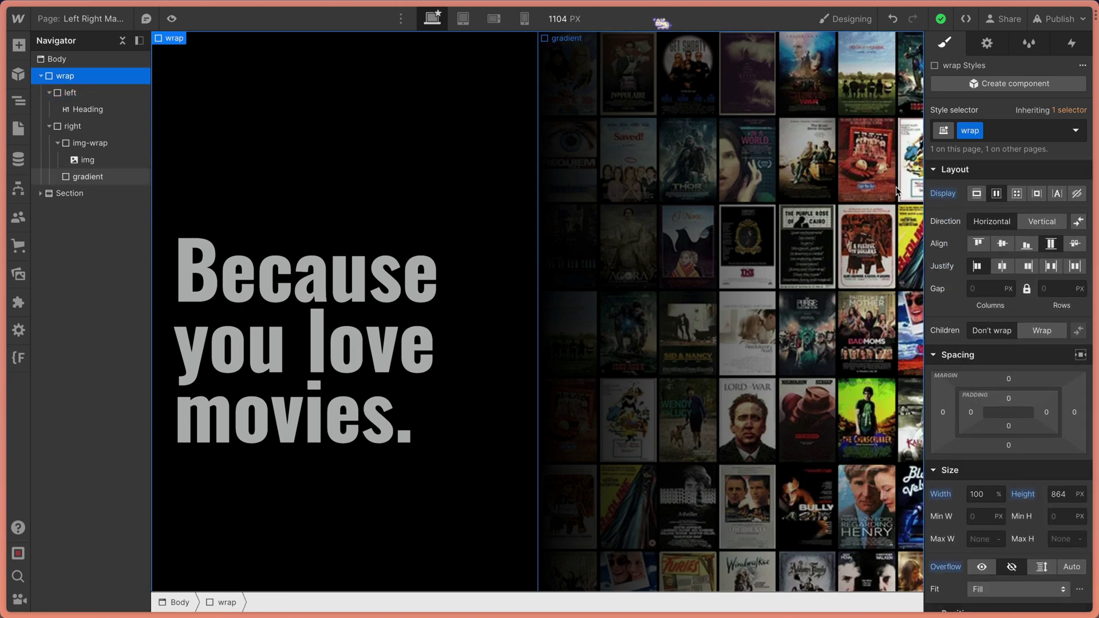
Add a Rotate transform to the poster img with a Y rotation of -20deg
{"action": "scroll", "coordinate": [1013, 229], "scroll_direction": "down", "scroll_amount": 15}
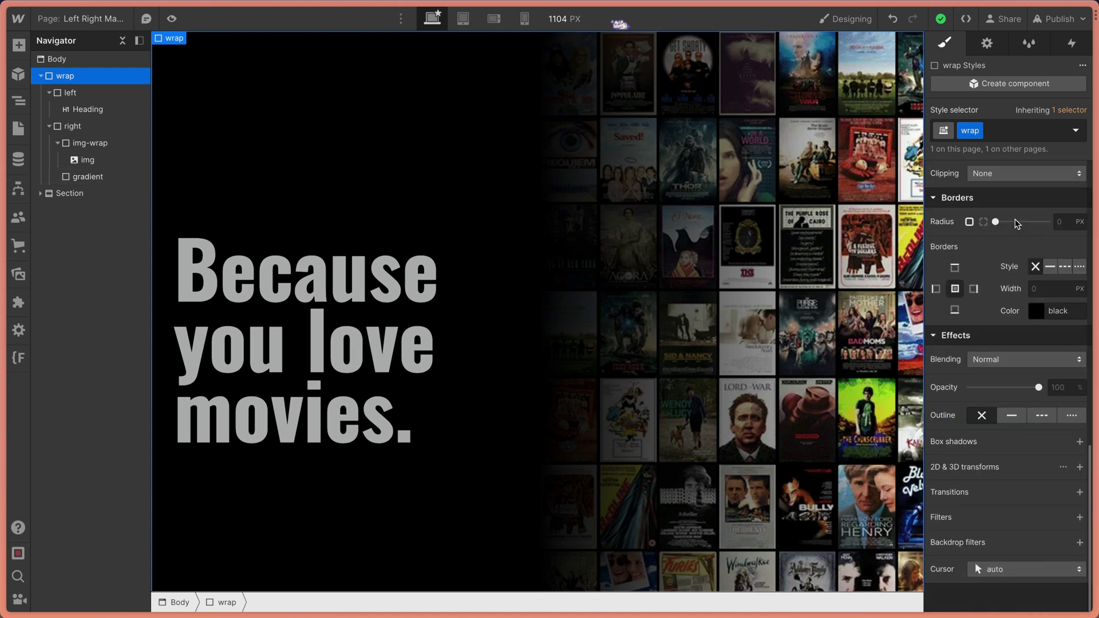
{"action": "left_click", "coordinate": [95, 162]}
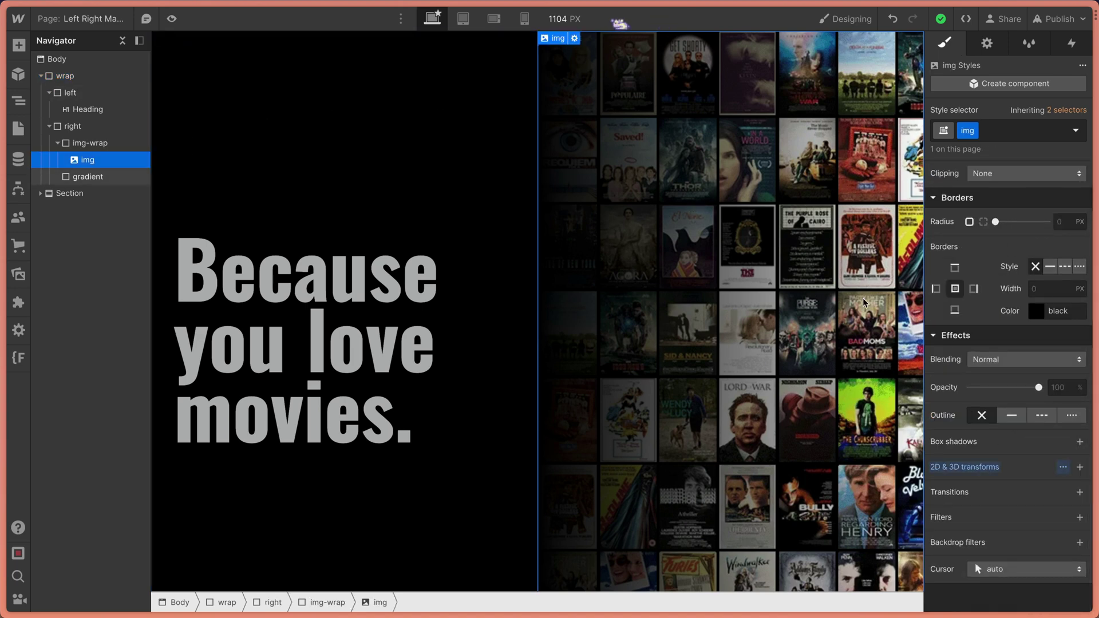
{"action": "left_click", "coordinate": [1079, 468]}
{"action": "left_click", "coordinate": [1033, 490]}
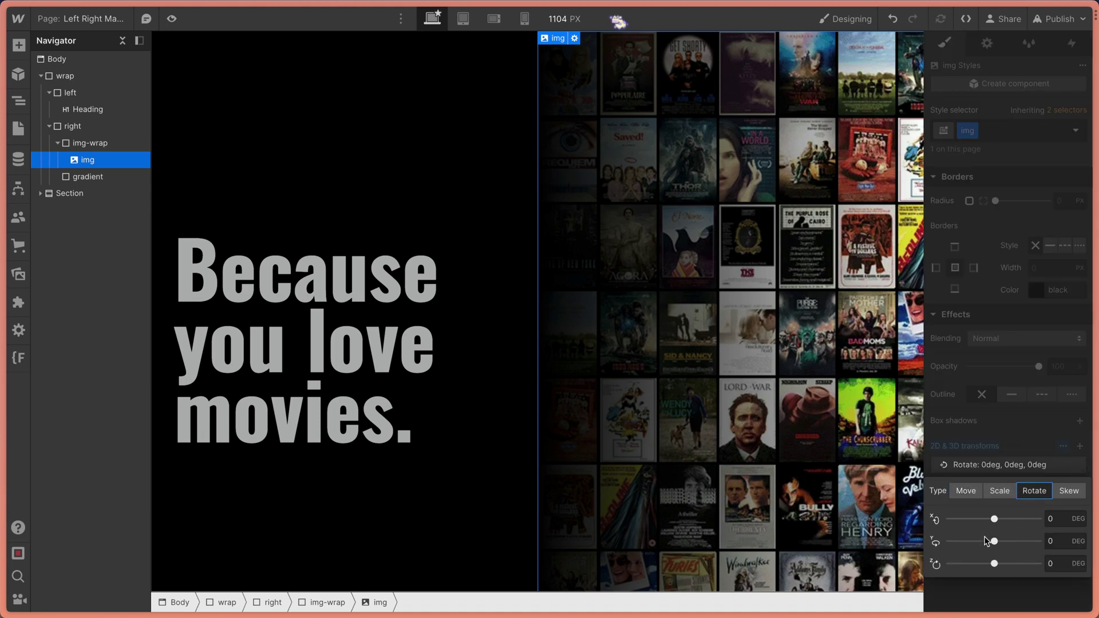
{"action": "left_click_drag", "start_coordinate": [994, 541], "coordinate": [989, 541]}
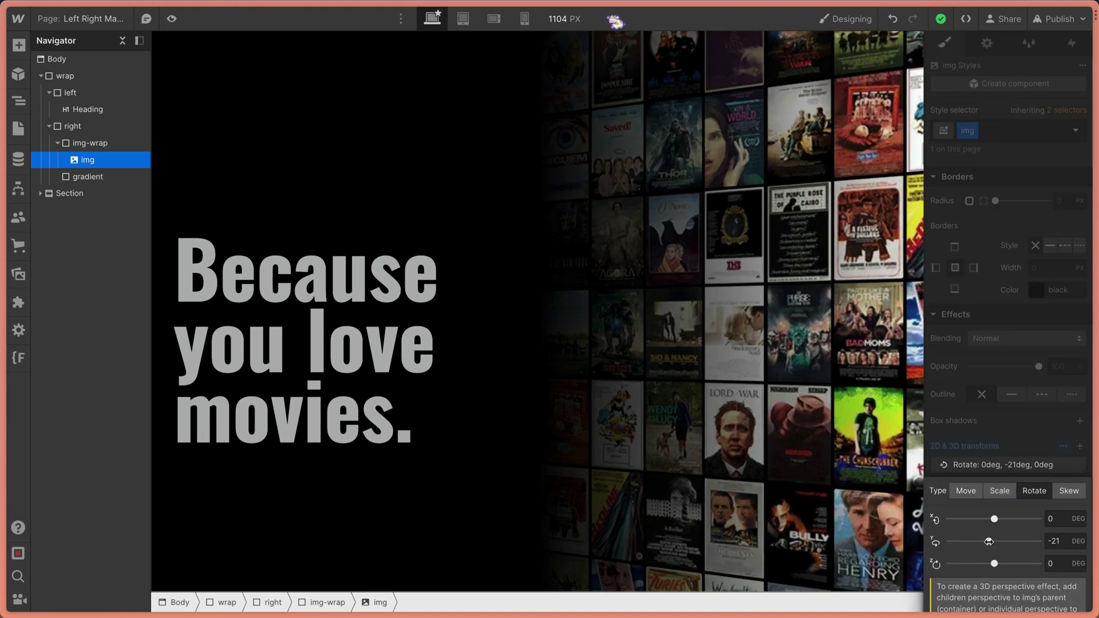
{"action": "left_click", "coordinate": [1055, 541]}
{"action": "type", "text": "-20"}
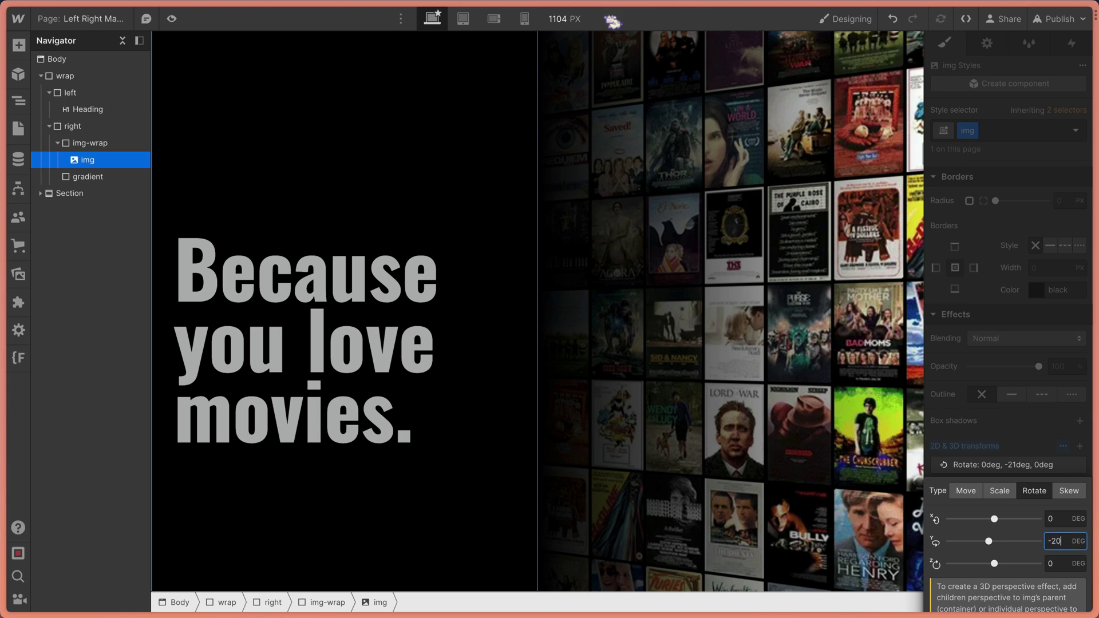
{"action": "key", "text": "Return"}
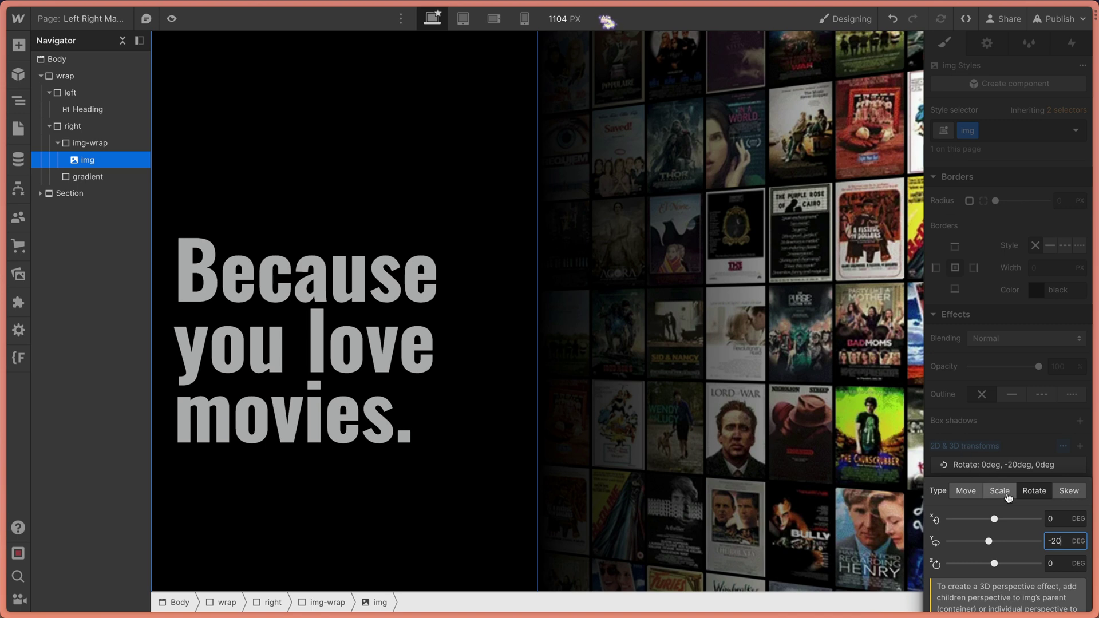
Try a Move transform on the poster image with X -290px and Z -190px
{"action": "left_click", "coordinate": [1053, 452]}
{"action": "left_click", "coordinate": [1080, 446]}
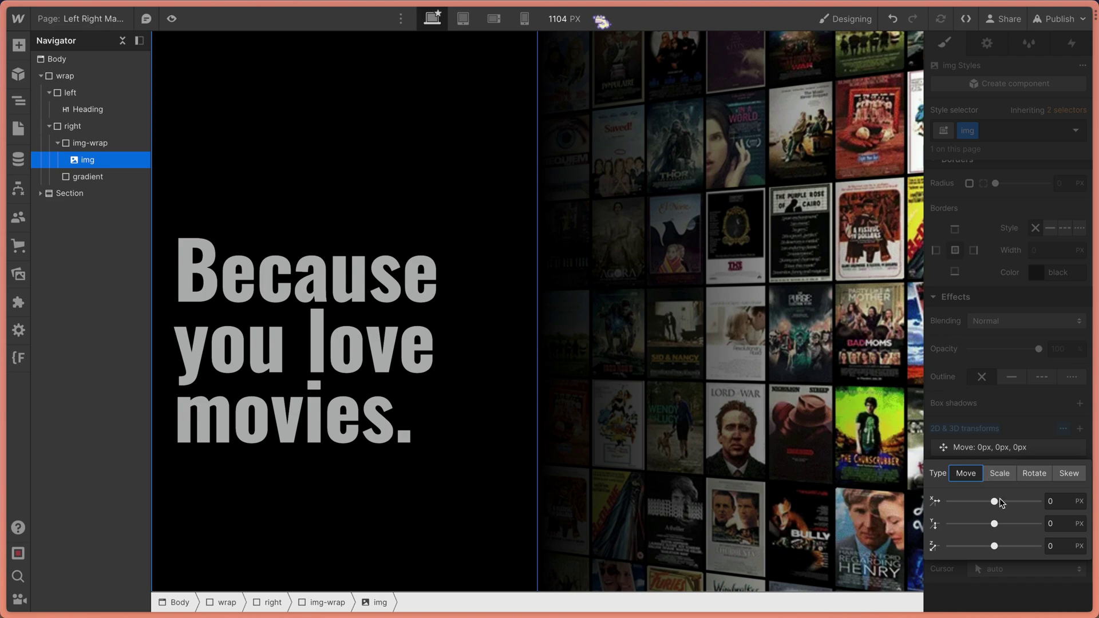
{"action": "left_click", "coordinate": [1055, 501]}
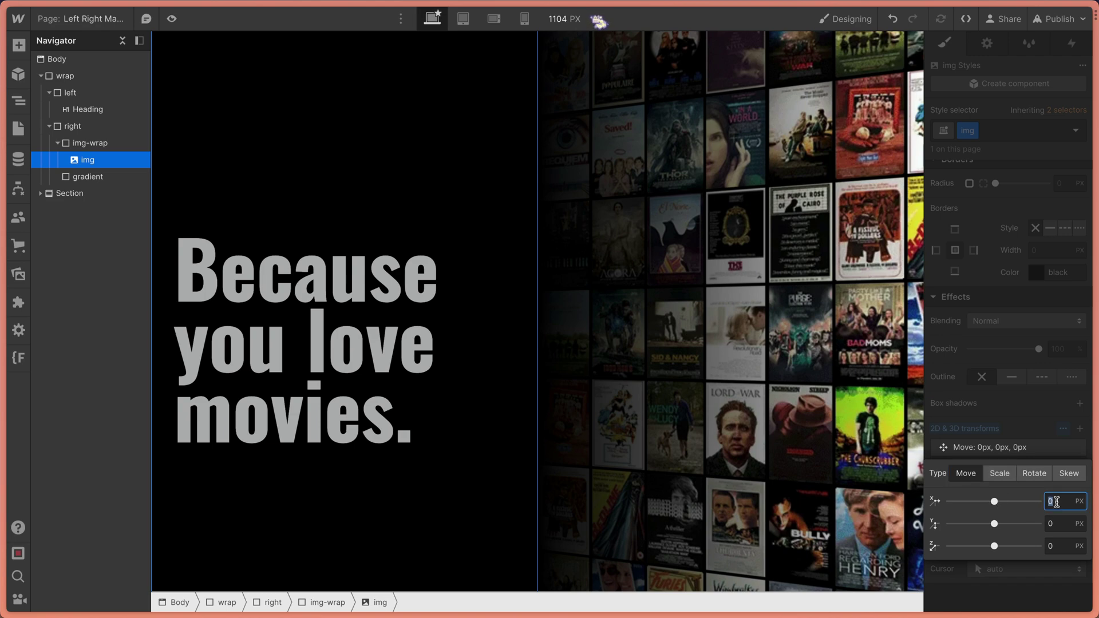
{"action": "type", "text": "-90"}
{"action": "key", "text": "shift+Down"}
{"action": "key", "text": "shift+Down"}
{"action": "key", "text": "shift+Down"}
{"action": "key", "text": "shift+Down"}
{"action": "key", "text": "shift+Down"}
{"action": "key", "text": "shift+Down"}
{"action": "key", "text": "shift+Down"}
{"action": "key", "text": "shift+Down"}
{"action": "key", "text": "shift+Down"}
{"action": "key", "text": "shift+Down"}
{"action": "key", "text": "shift+Down"}
{"action": "key", "text": "shift+Down"}
{"action": "key", "text": "shift+Down"}
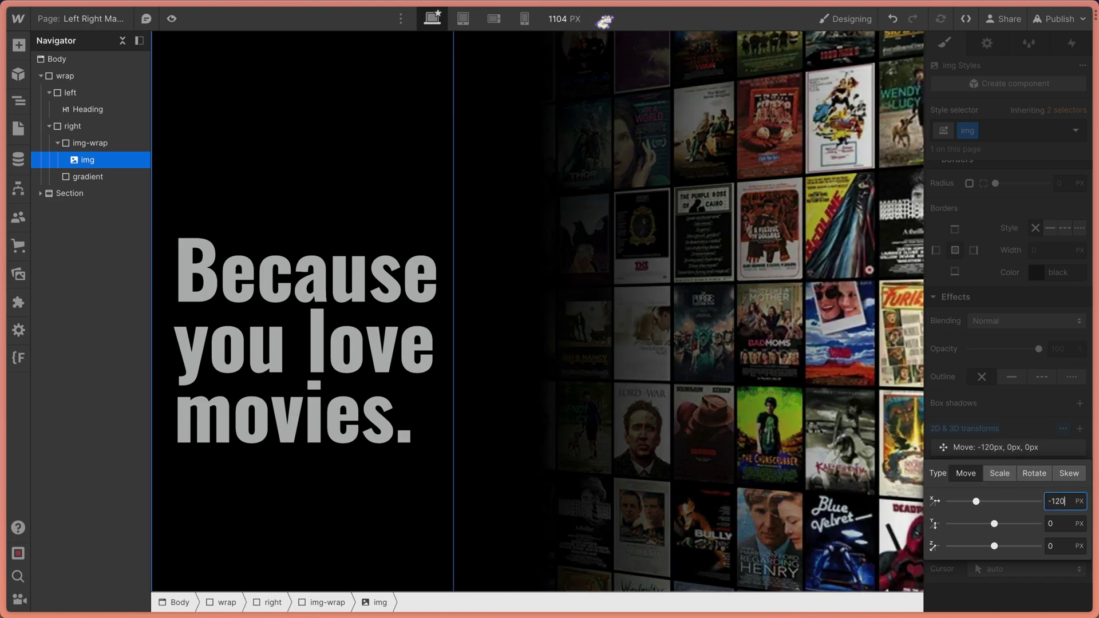
{"action": "key", "text": "shift+Down"}
{"action": "key", "text": "shift+Down"}
{"action": "key", "text": "shift+Down"}
{"action": "key", "text": "shift+Down"}
{"action": "key", "text": "shift+Down"}
{"action": "key", "text": "shift+Down"}
{"action": "key", "text": "shift+Down"}
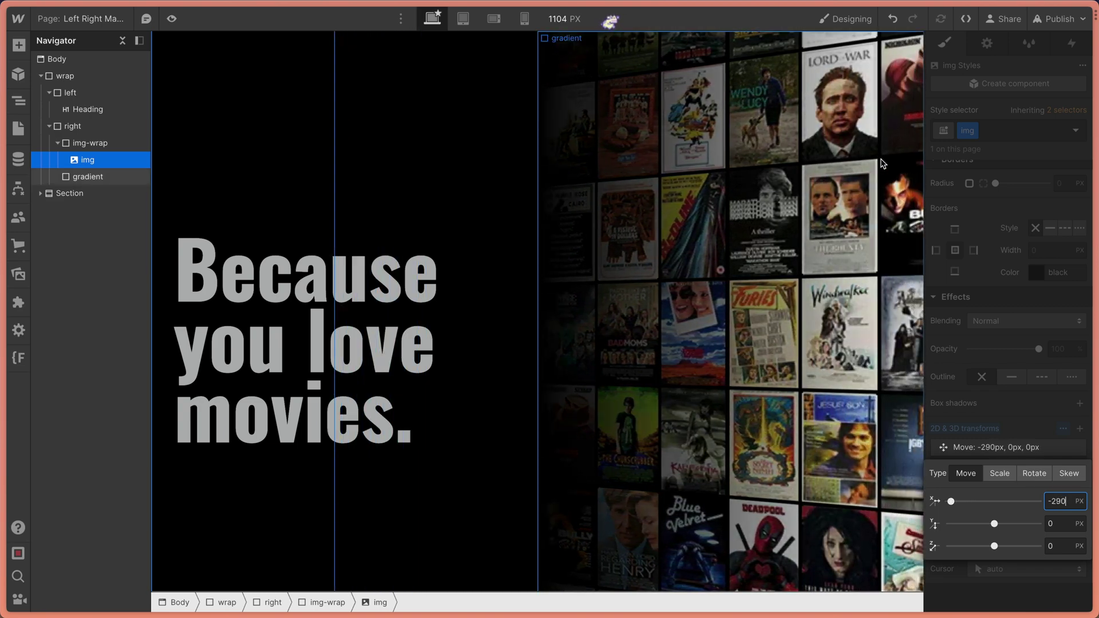
{"action": "left_click", "coordinate": [1065, 525]}
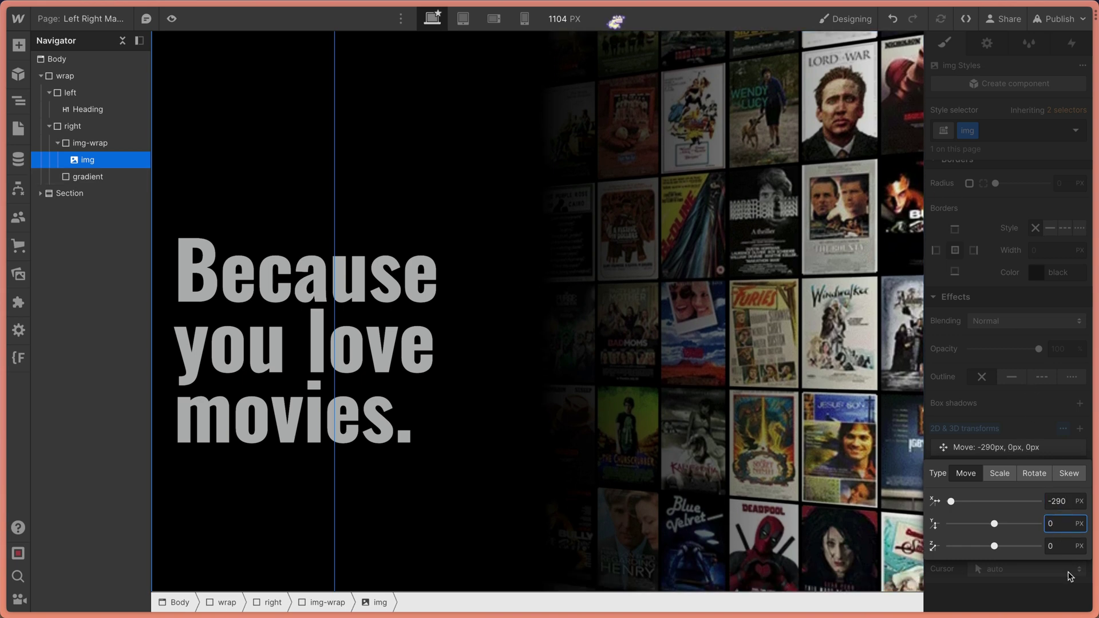
{"action": "left_click", "coordinate": [1050, 546]}
{"action": "key", "text": "shift+Down"}
{"action": "key", "text": "shift+Down"}
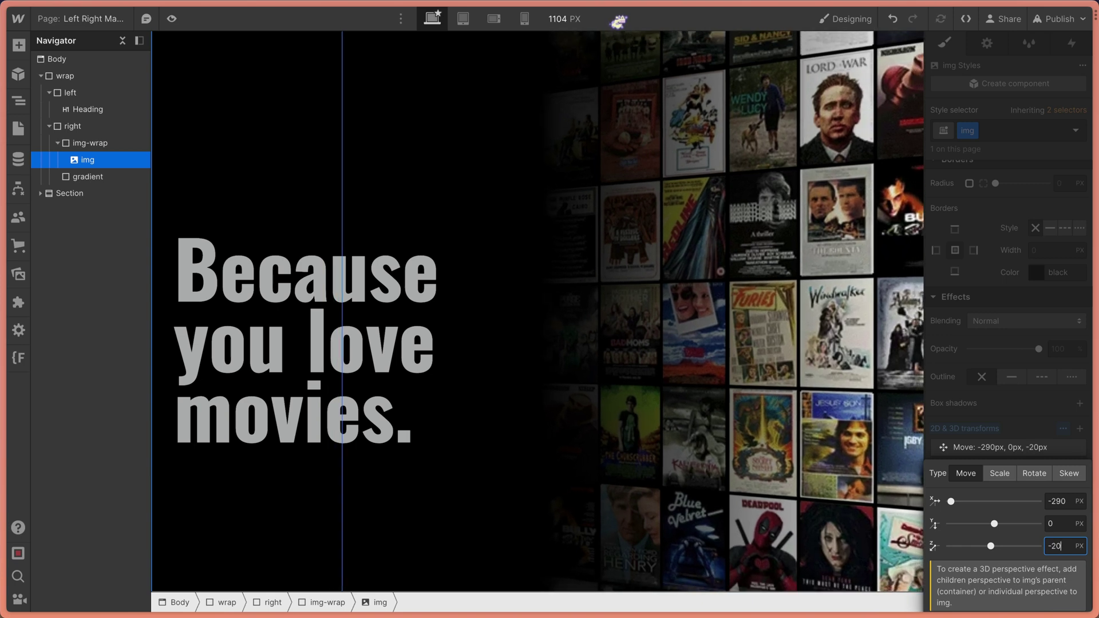
{"action": "key", "text": "shift+Down"}
{"action": "key", "text": "shift+Down"}
{"action": "key", "text": "shift+Down"}
{"action": "key", "text": "shift+Down"}
{"action": "key", "text": "shift+Down"}
{"action": "key", "text": "shift+Down"}
{"action": "key", "text": "shift+Down"}
{"action": "key", "text": "shift+Down"}
{"action": "key", "text": "shift+Down"}
{"action": "key", "text": "shift+Down"}
{"action": "key", "text": "shift+Down"}
{"action": "key", "text": "shift+Down"}
{"action": "key", "text": "shift+Down"}
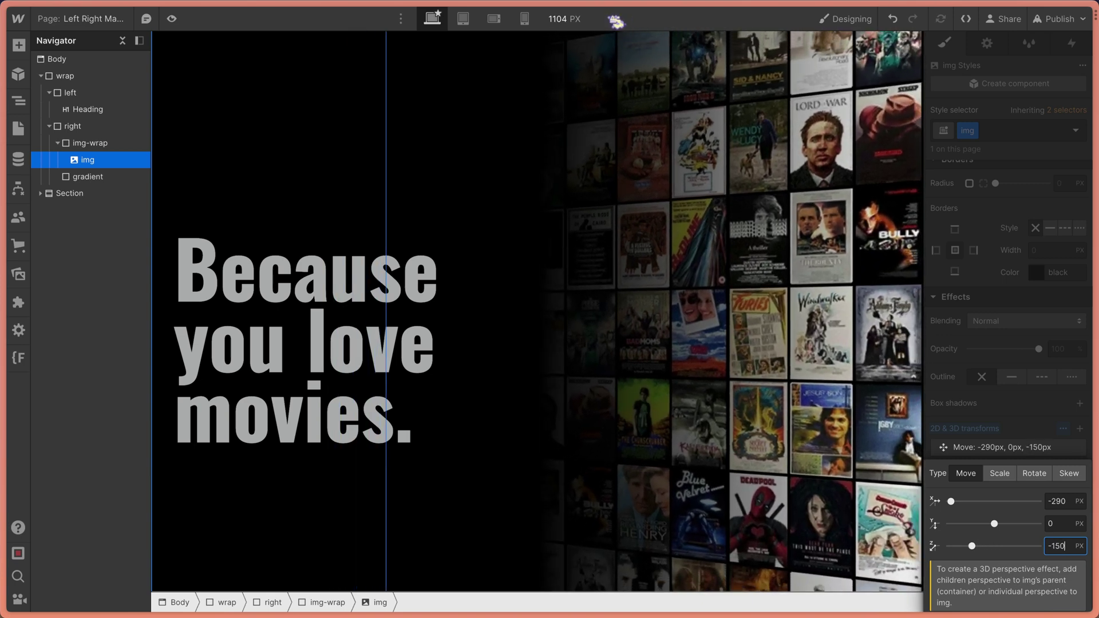
{"action": "key", "text": "shift+Down"}
{"action": "key", "text": "shift+Down"}
{"action": "key", "text": "shift+Down"}
{"action": "key", "text": "shift+Down"}
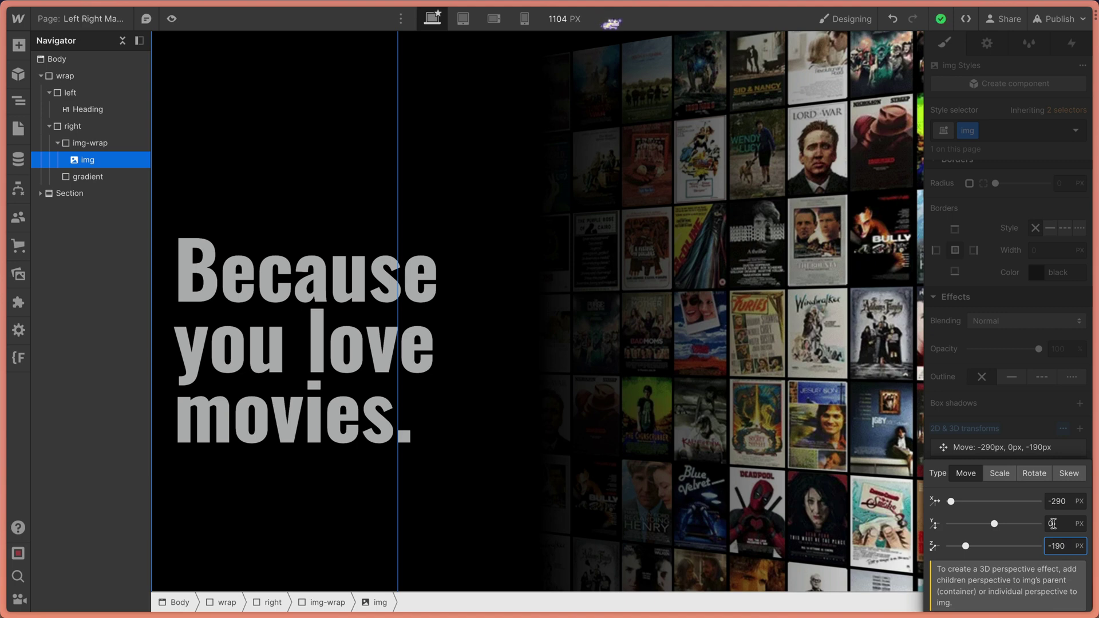
Delete the Move and Rotate transform rows from the image
{"action": "left_click", "coordinate": [1076, 447]}
{"action": "left_click", "coordinate": [1078, 449]}
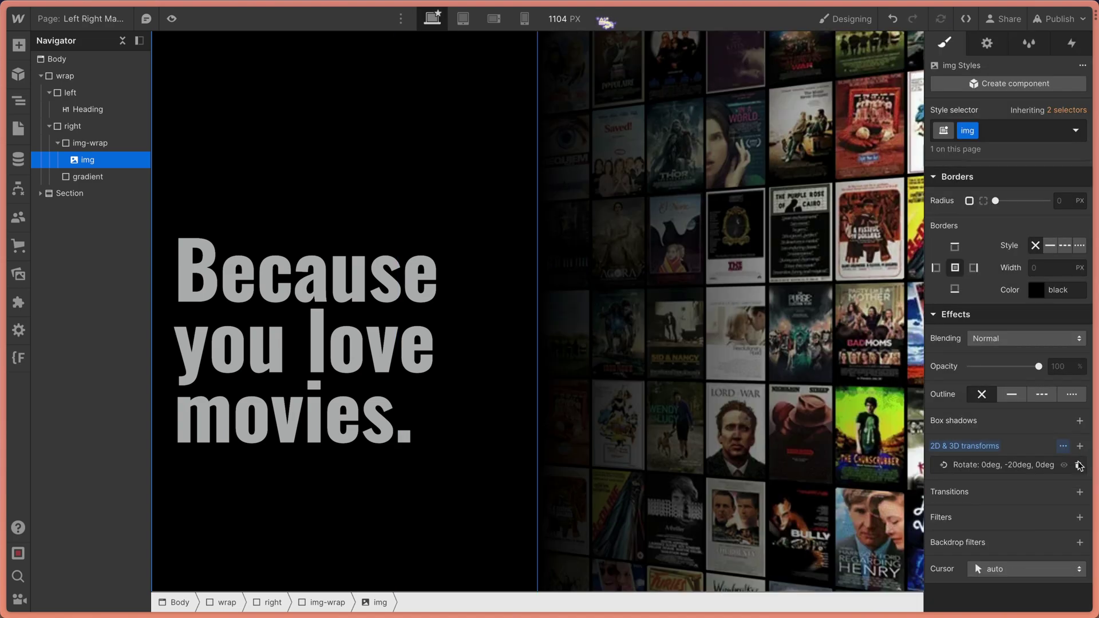
{"action": "left_click", "coordinate": [1078, 465]}
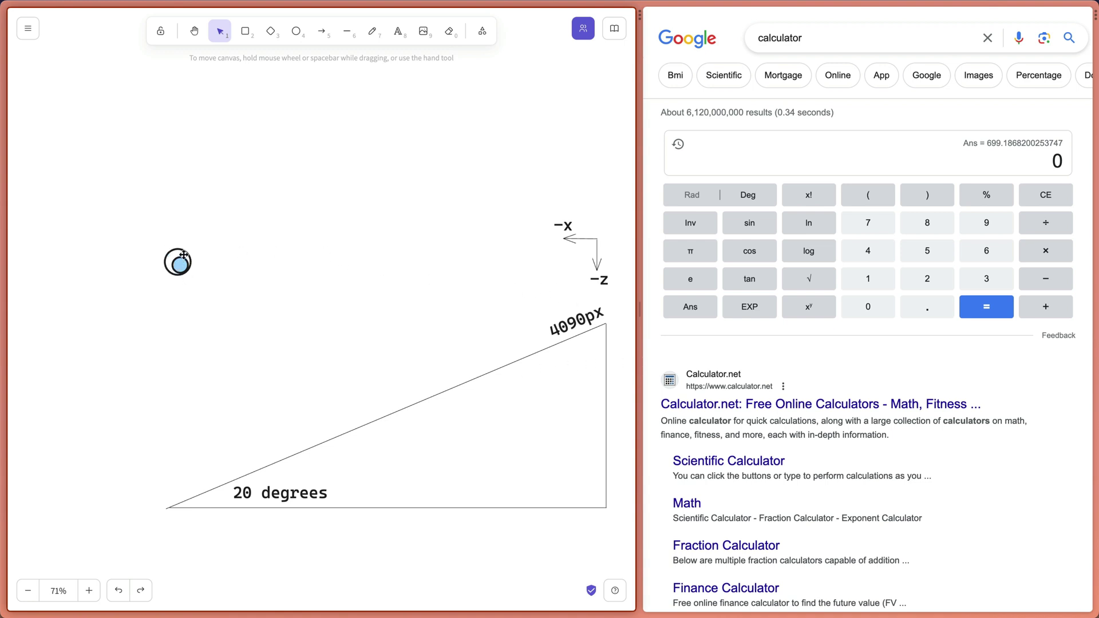
Give the triangle's 4090px hypotenuse the thickest stroke width
{"action": "left_click", "coordinate": [396, 410]}
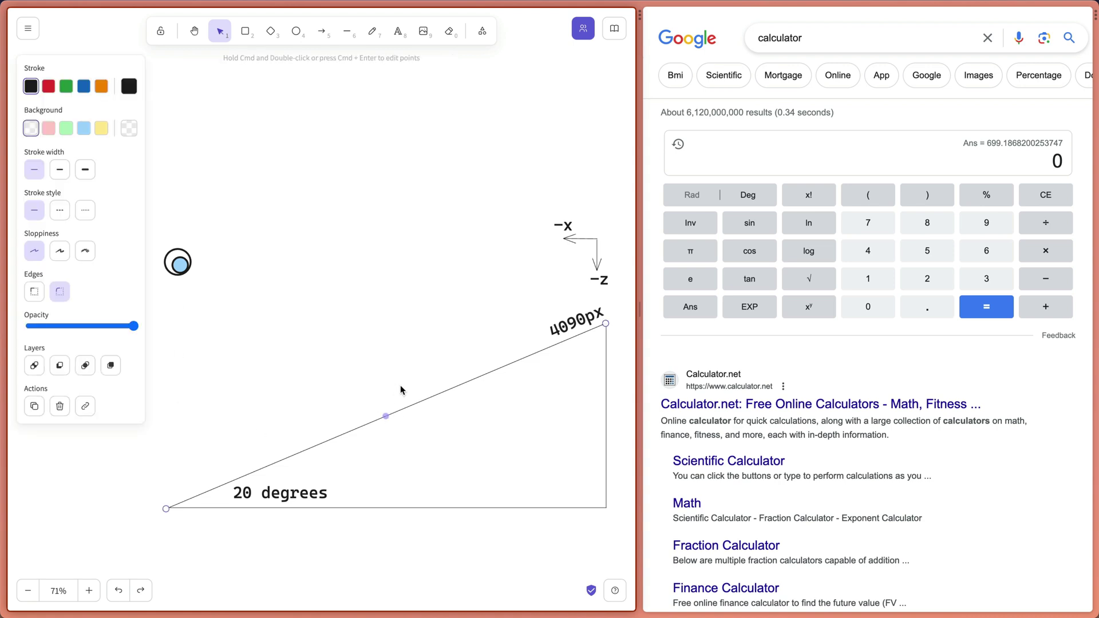
{"action": "left_click", "coordinate": [84, 170]}
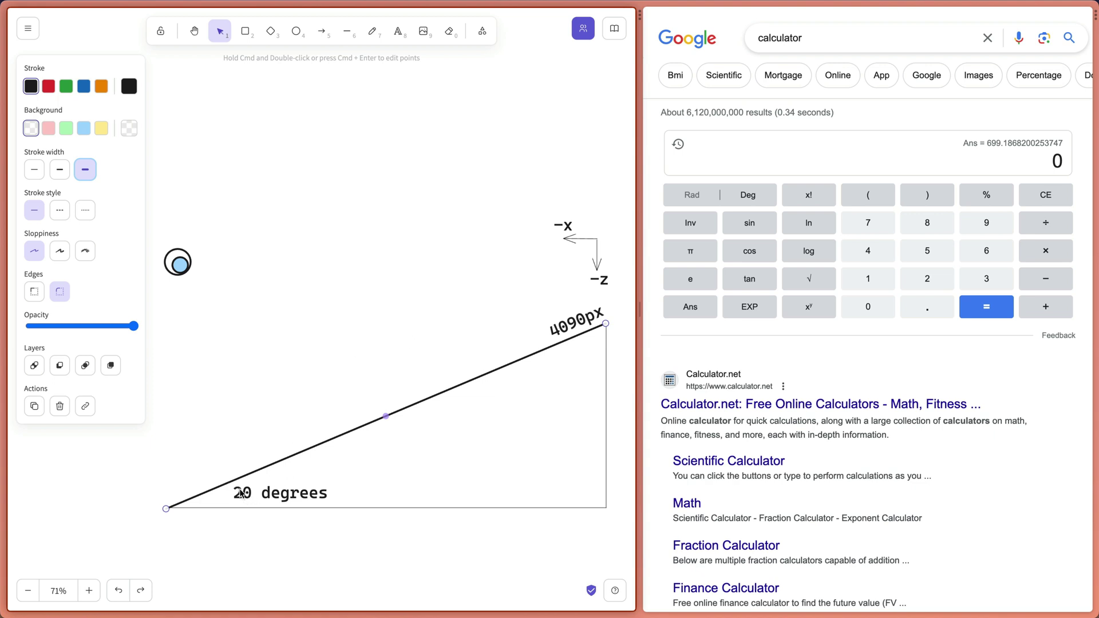
{"action": "left_click", "coordinate": [242, 507]}
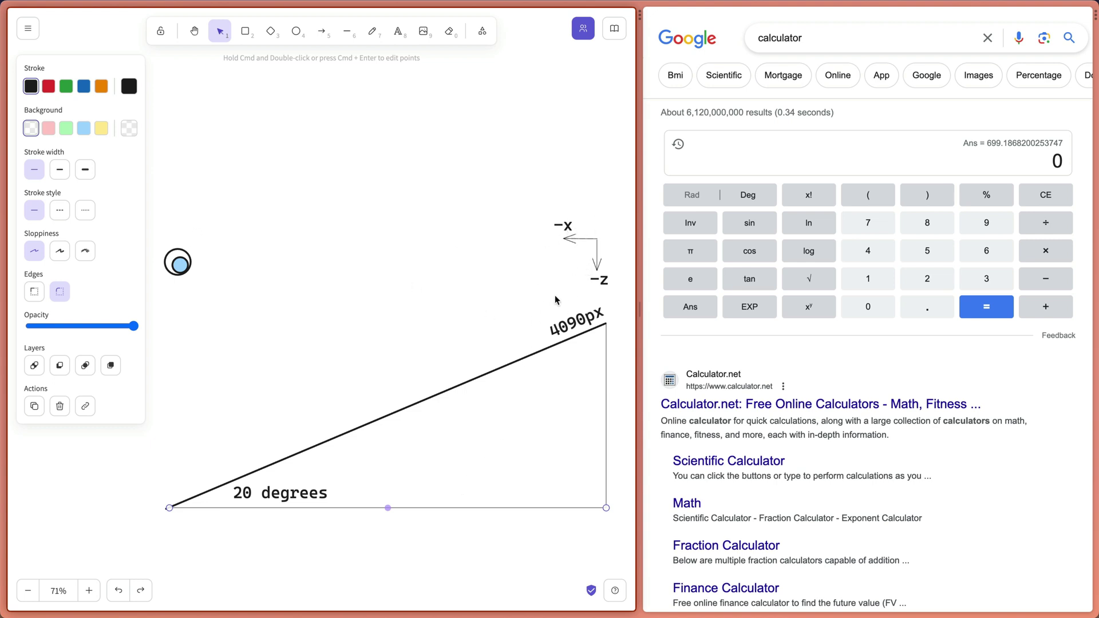
Reposition the hypotenuse line so it joins the triangle's corners
{"action": "left_click", "coordinate": [547, 364]}
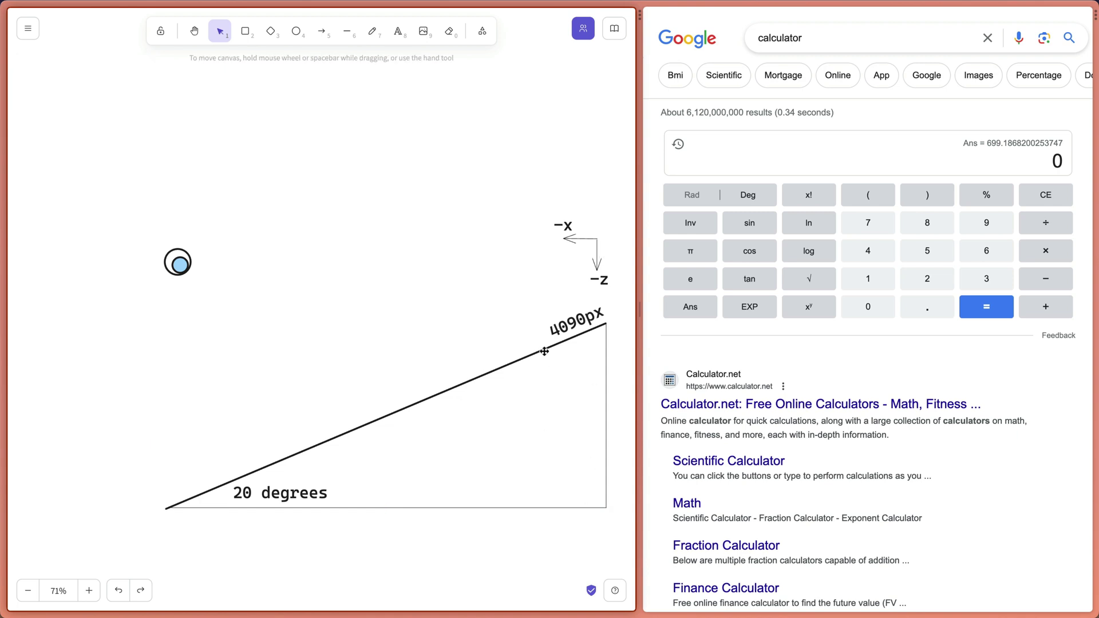
{"action": "left_click", "coordinate": [544, 351]}
{"action": "mouse_move", "coordinate": [534, 352]}
{"action": "left_mouse_down"}
{"action": "mouse_move", "coordinate": [477, 350]}
{"action": "mouse_move", "coordinate": [462, 382]}
{"action": "mouse_move", "coordinate": [535, 351]}
{"action": "mouse_move", "coordinate": [329, 435]}
{"action": "mouse_move", "coordinate": [530, 351]}
{"action": "mouse_move", "coordinate": [363, 419]}
{"action": "mouse_move", "coordinate": [531, 397]}
{"action": "mouse_move", "coordinate": [532, 337]}
{"action": "mouse_move", "coordinate": [538, 352]}
{"action": "left_mouse_up"}
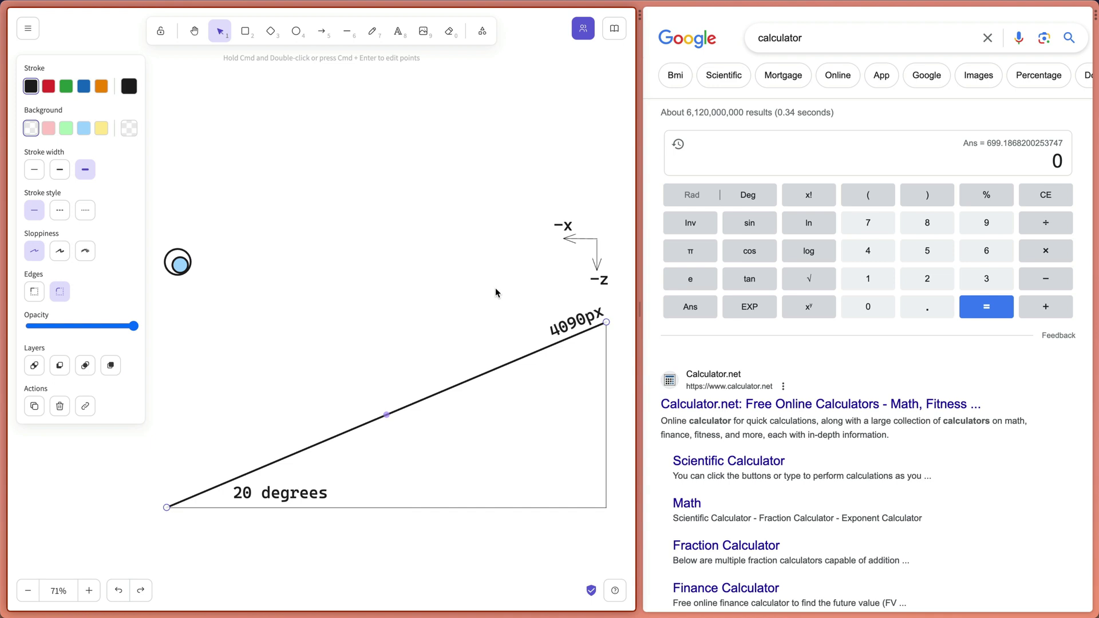
{"action": "key", "text": "Escape"}
Draw a dashed line beneath the baseline and colour it orange
{"action": "key", "text": "l"}
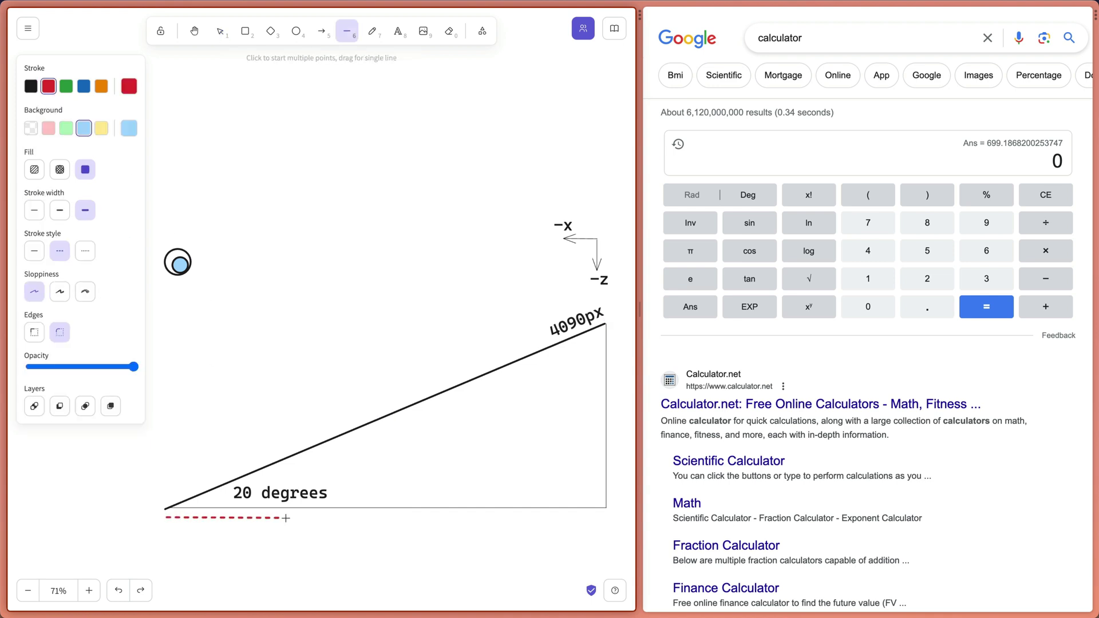
{"action": "left_click_drag", "start_coordinate": [286, 518], "coordinate": [396, 519]}
{"action": "left_click", "coordinate": [401, 508]}
{"action": "left_click", "coordinate": [393, 518]}
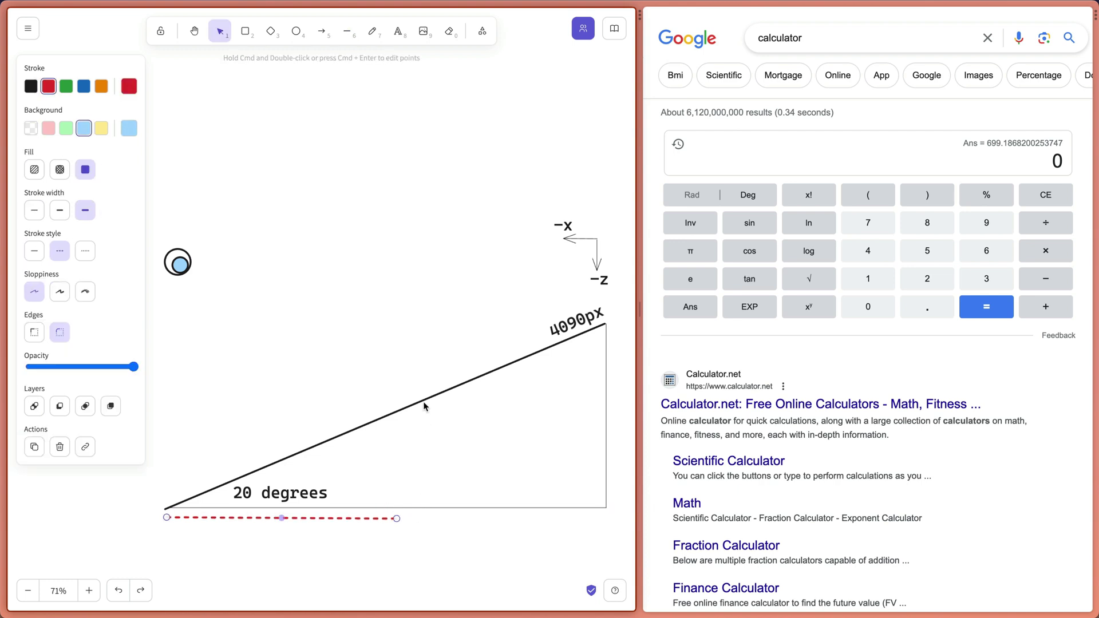
{"action": "left_click", "coordinate": [102, 86]}
{"action": "left_click", "coordinate": [399, 495]}
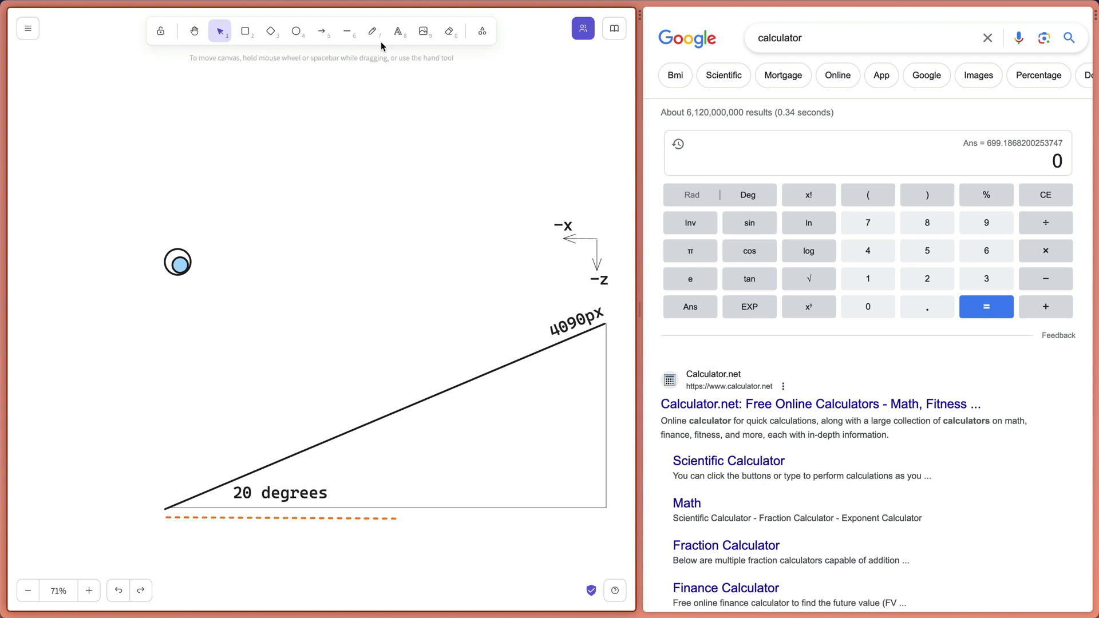
Draw a dashed vertical from the hypotenuse to the base and place a text label below
{"action": "left_click", "coordinate": [344, 33]}
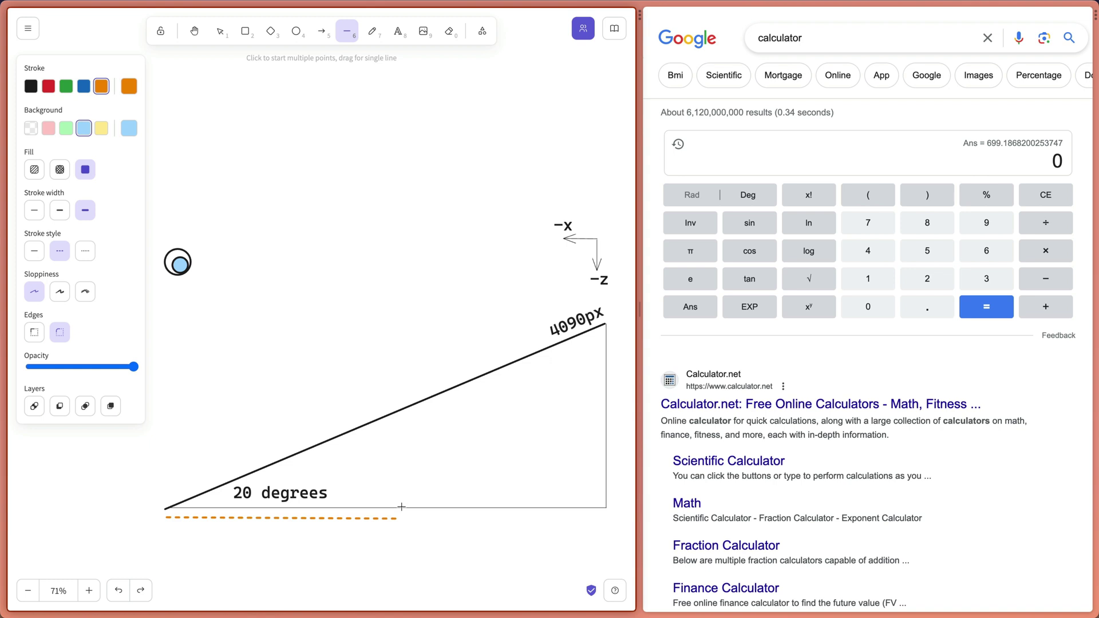
{"action": "left_click_drag", "start_coordinate": [401, 411], "coordinate": [401, 411]}
{"action": "key", "text": "t"}
{"action": "left_click", "coordinate": [201, 538]}
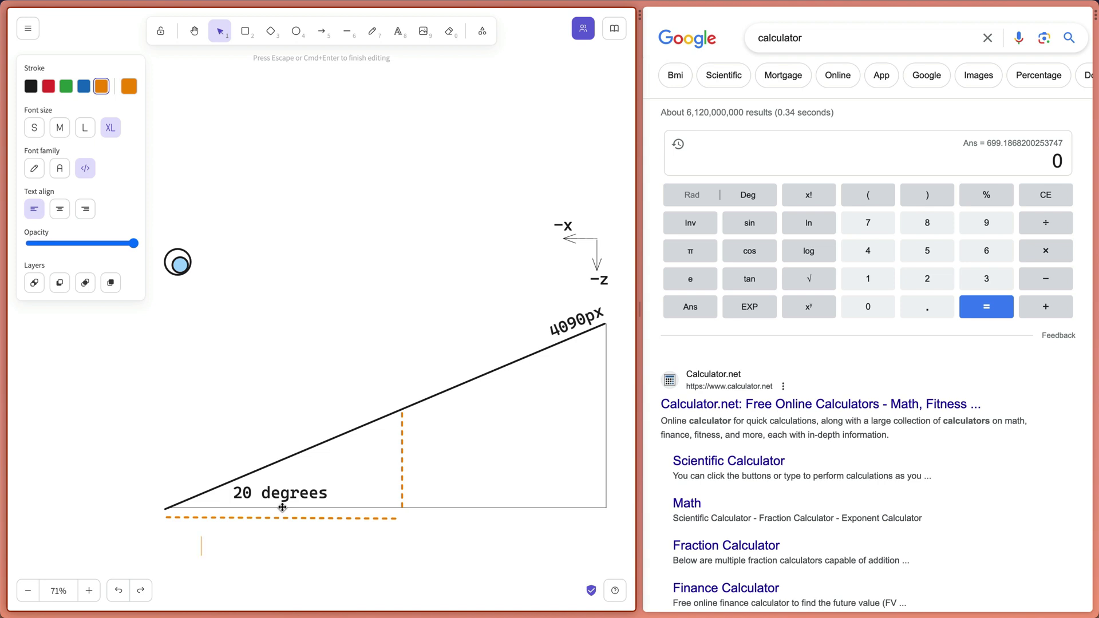
Write 'cos(20deg)*4090/2' and compute cos(20) × 4090 ÷ 2 = 1921.67 on Google's calculator
{"action": "type", "text": "cos(20deg"}
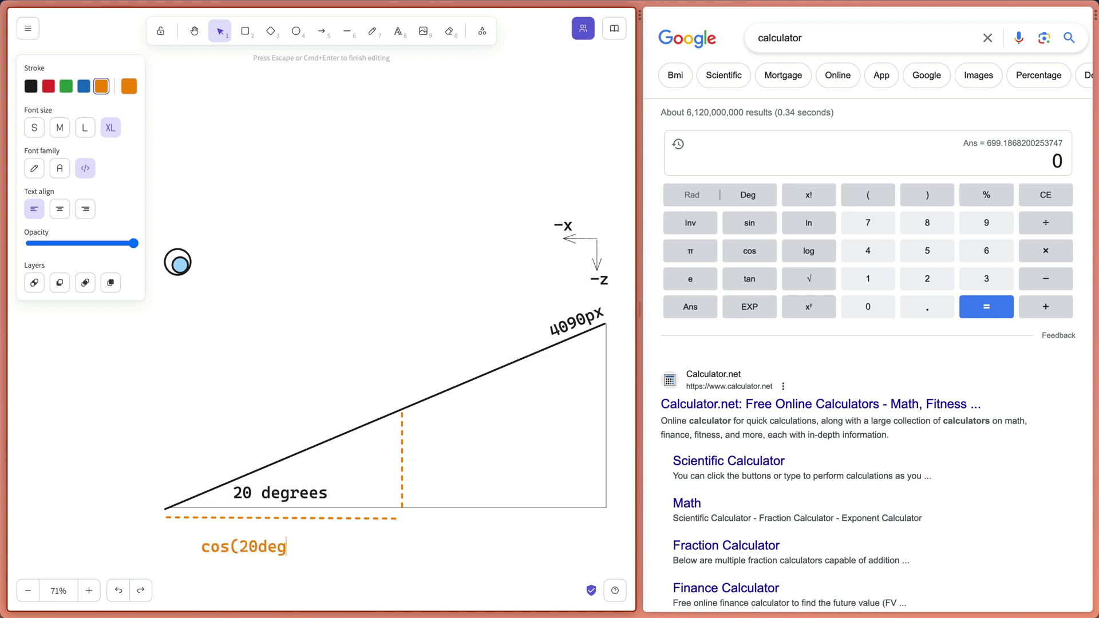
{"action": "type", "text": ")*4090/2 ="}
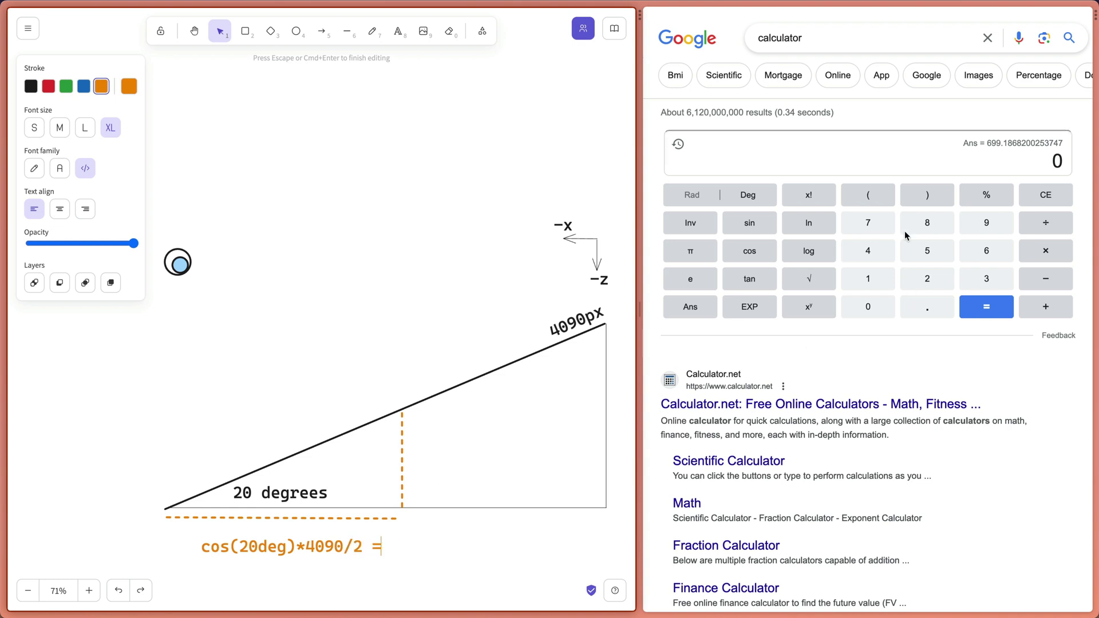
{"action": "left_click", "coordinate": [750, 252]}
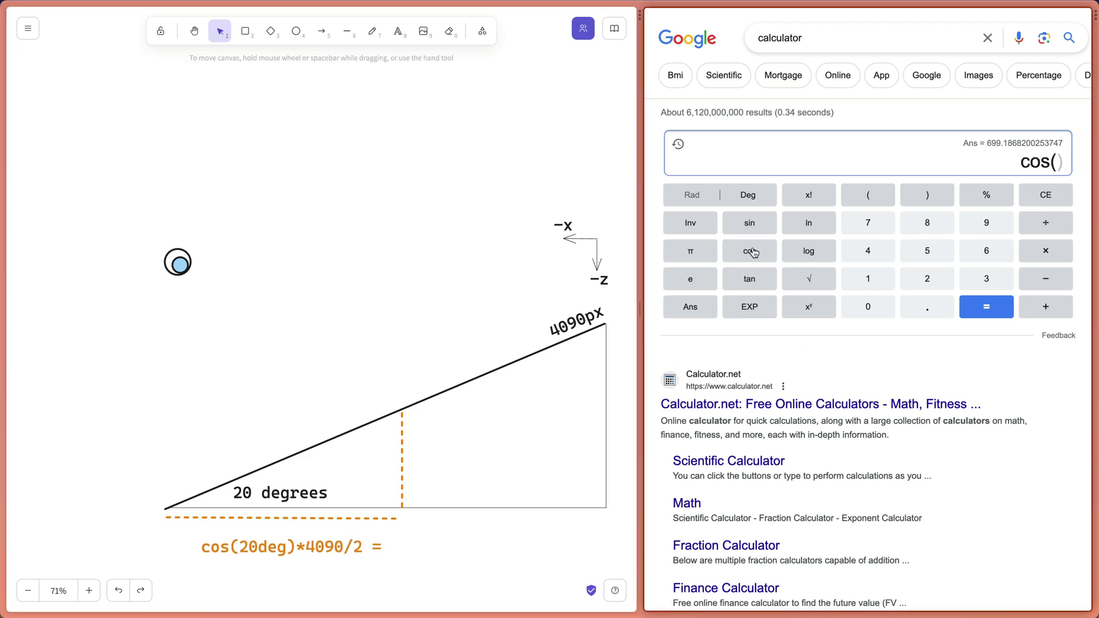
{"action": "left_click", "coordinate": [927, 278]}
{"action": "left_click", "coordinate": [881, 308]}
{"action": "left_click", "coordinate": [922, 194]}
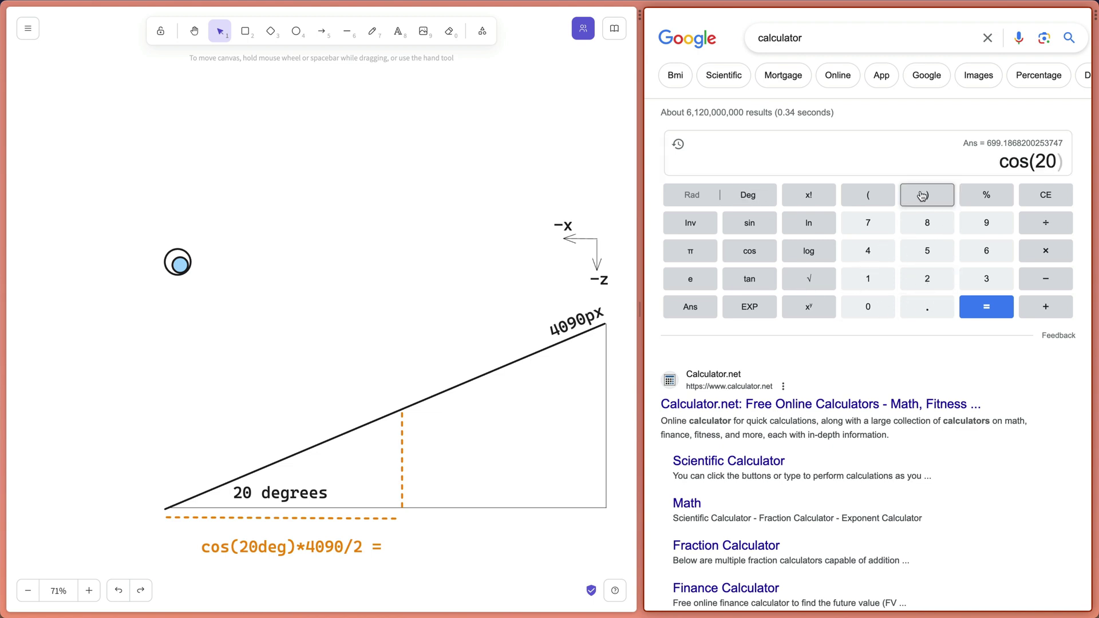
{"action": "left_click", "coordinate": [1046, 255]}
{"action": "left_click", "coordinate": [861, 258]}
{"action": "left_click", "coordinate": [859, 310]}
{"action": "left_click", "coordinate": [986, 223]}
{"action": "left_click", "coordinate": [870, 306]}
{"action": "left_click", "coordinate": [988, 305]}
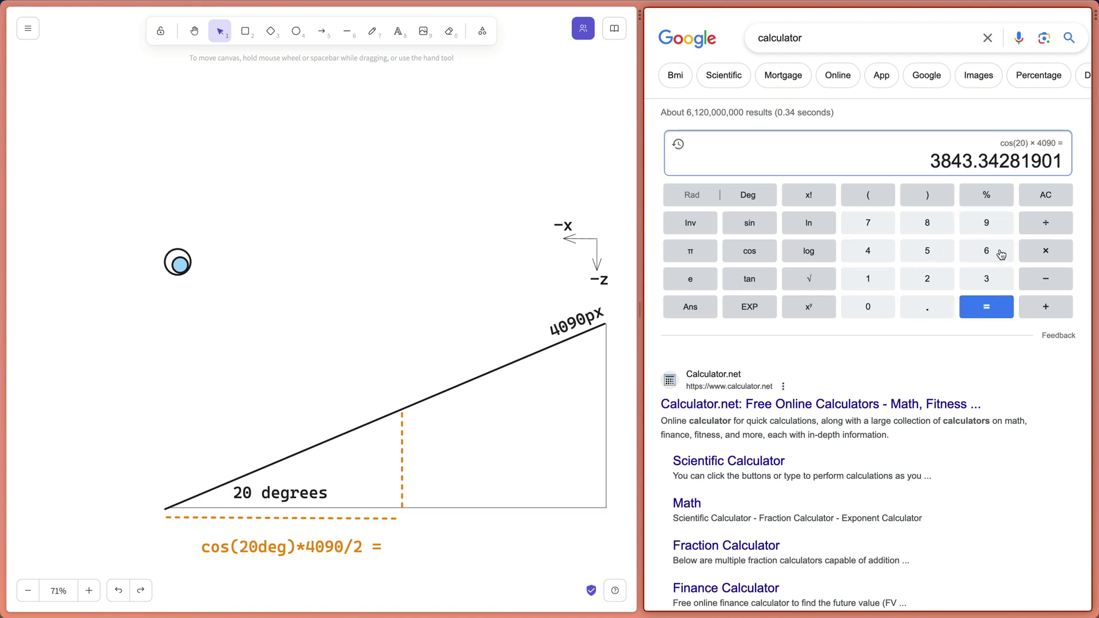
{"action": "left_click", "coordinate": [1037, 216]}
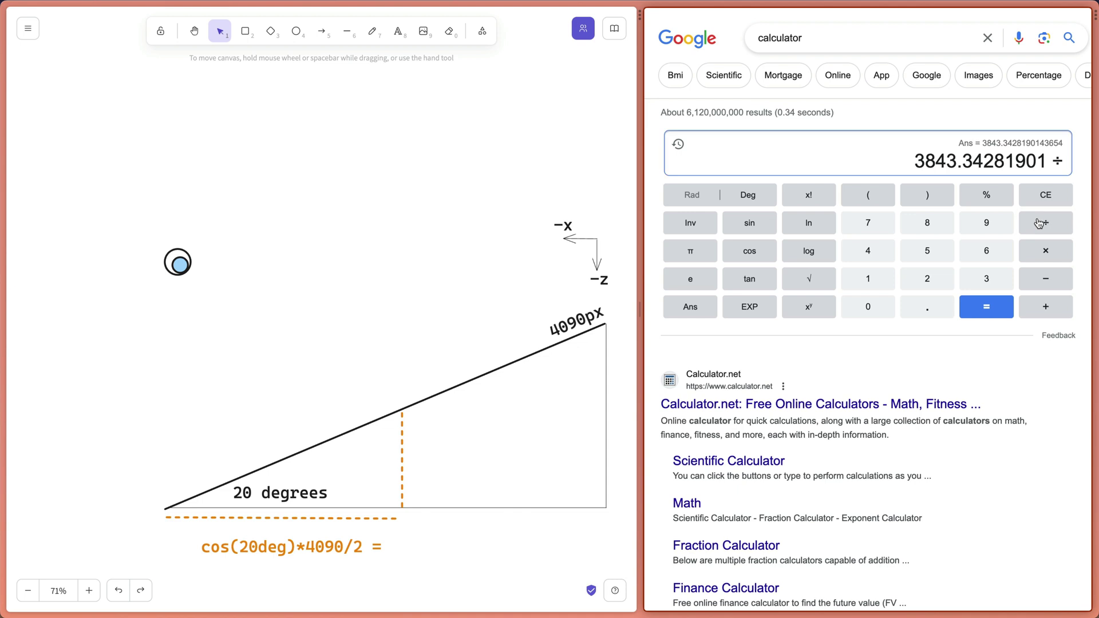
{"action": "left_click", "coordinate": [919, 285]}
{"action": "left_click", "coordinate": [967, 312]}
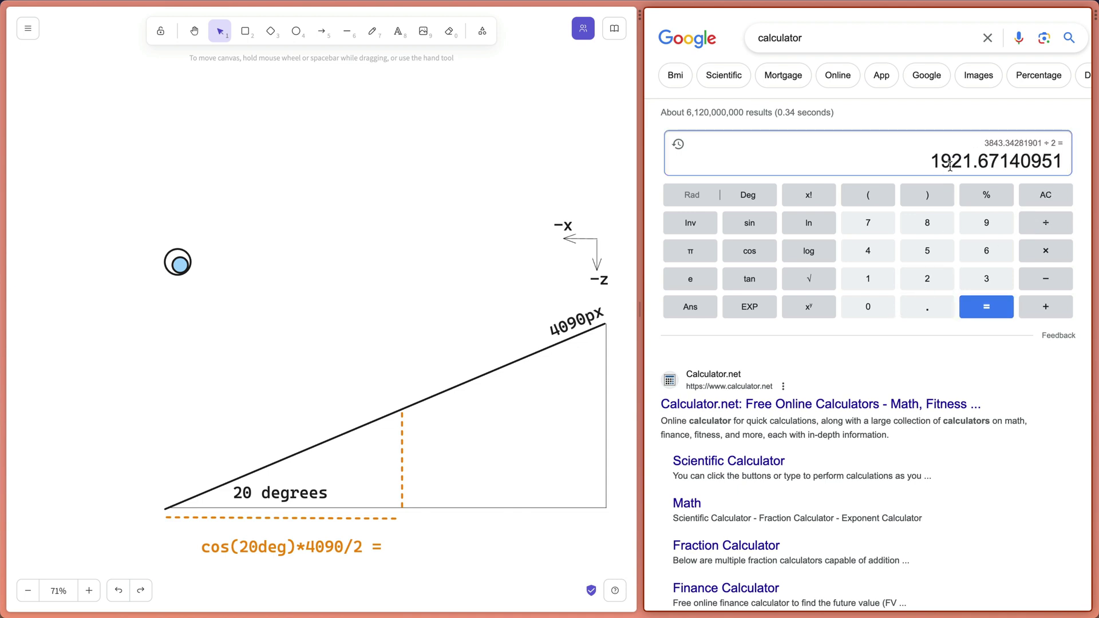
Append 1922 to the cos formula label and start a new label beside the dashed vertical
{"action": "left_click", "coordinate": [382, 544]}
{"action": "double_click", "coordinate": [382, 545]}
{"action": "left_click", "coordinate": [381, 546]}
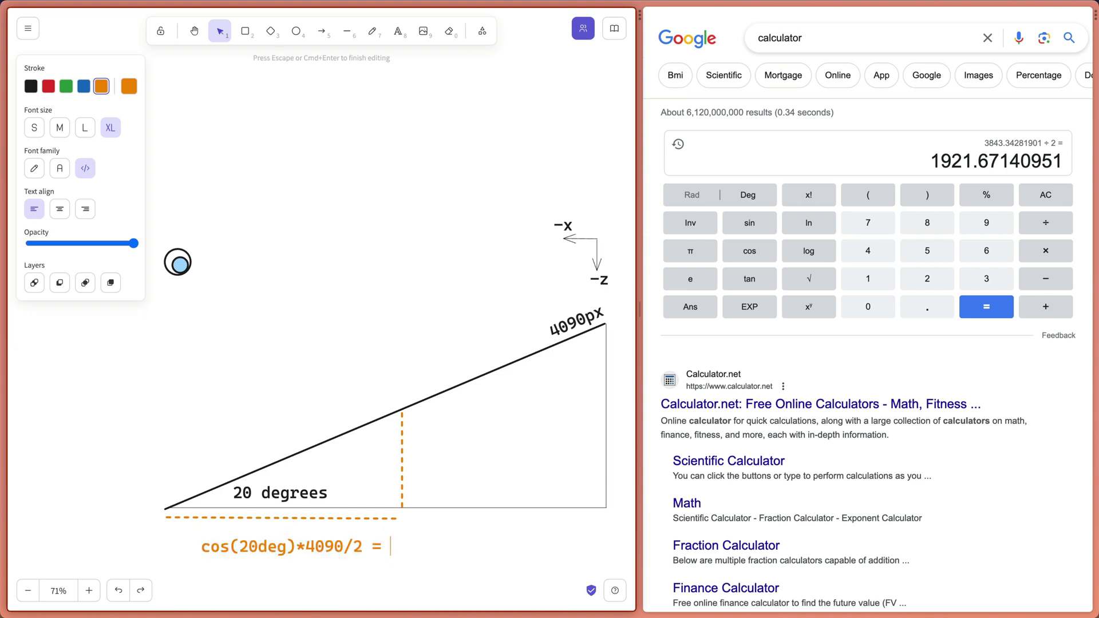
{"action": "type", "text": "1922"}
{"action": "left_click", "coordinate": [465, 356]}
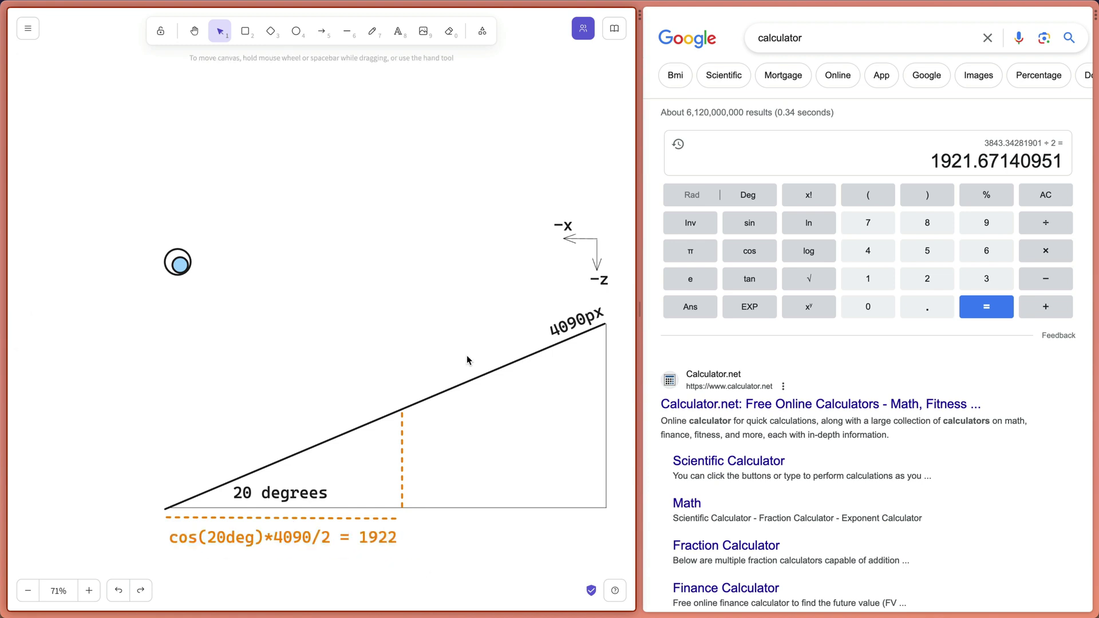
{"action": "left_click", "coordinate": [397, 31]}
{"action": "left_click", "coordinate": [411, 460]}
Write 'tan(20deg)*1922' and compute tan(20) × 1922 = 699.55 on the calculator
{"action": "type", "text": "tan(20deg"}
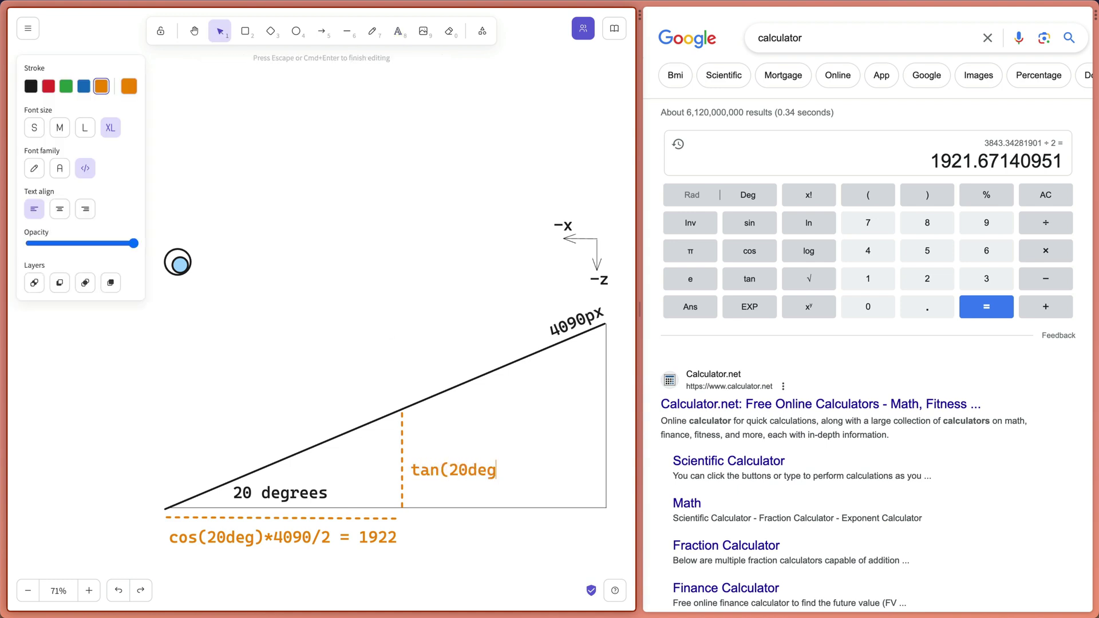
{"action": "type", "text": ")*1922"}
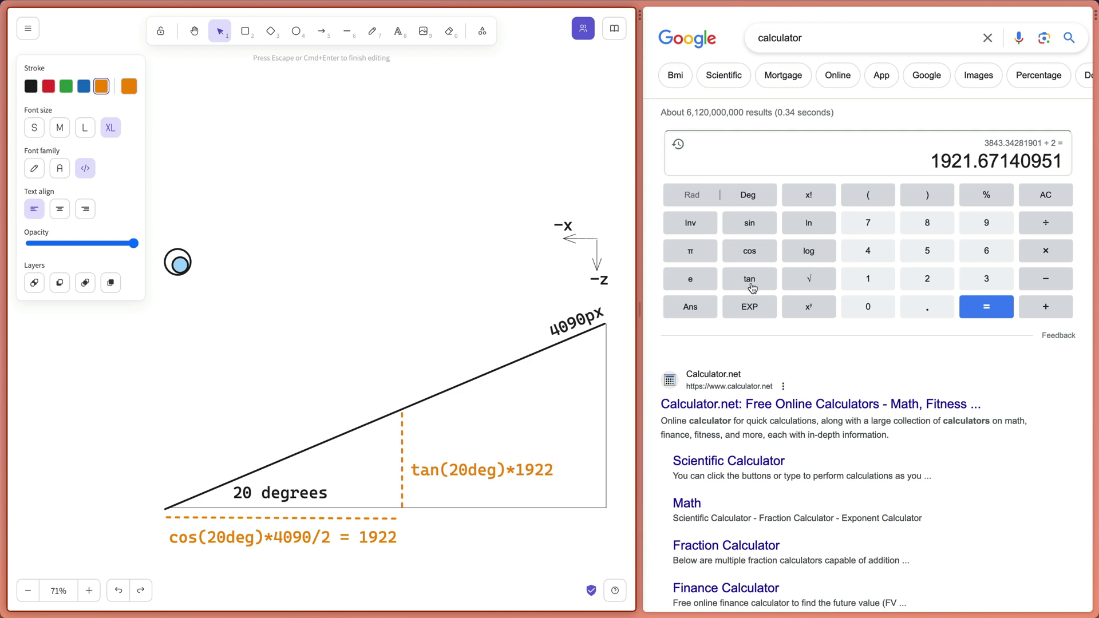
{"action": "left_click", "coordinate": [868, 306]}
{"action": "left_click", "coordinate": [754, 285]}
{"action": "left_click", "coordinate": [909, 279]}
{"action": "left_click", "coordinate": [863, 305]}
{"action": "left_click", "coordinate": [909, 206]}
{"action": "left_click", "coordinate": [1046, 250]}
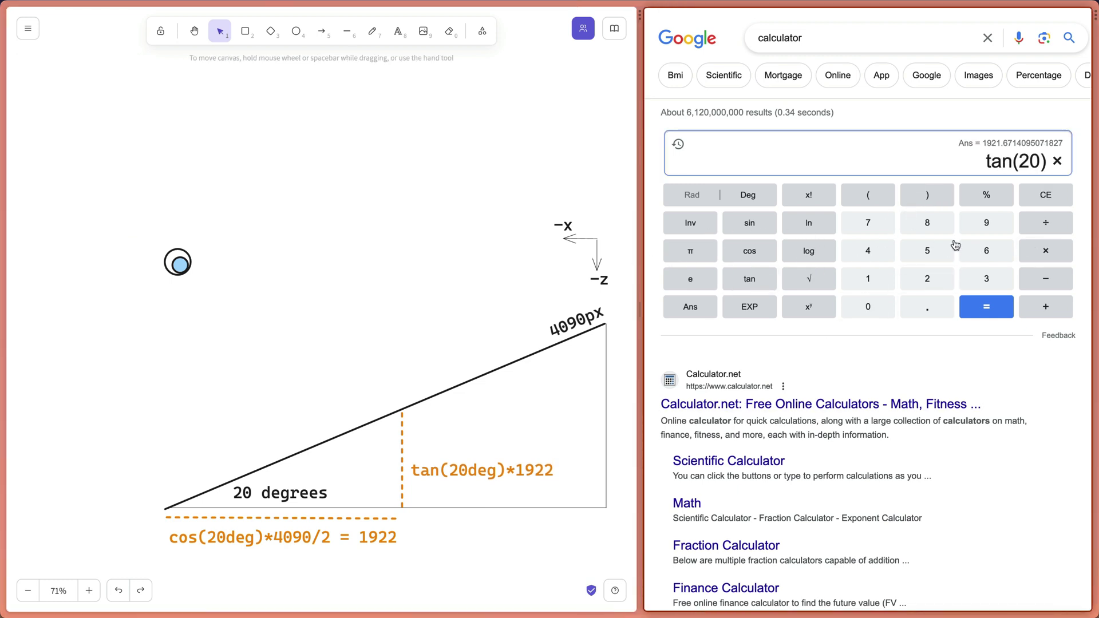
{"action": "left_click", "coordinate": [867, 275]}
{"action": "left_click", "coordinate": [983, 226]}
{"action": "left_click", "coordinate": [930, 285]}
{"action": "left_click", "coordinate": [930, 284]}
{"action": "left_click", "coordinate": [982, 312]}
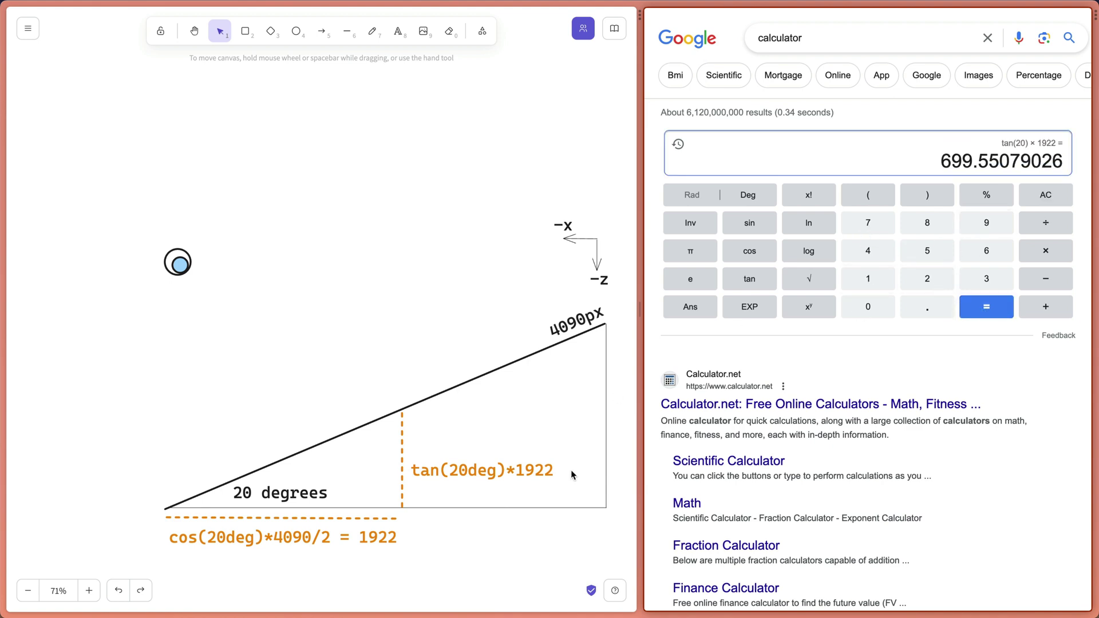
Append '= 699' to the tan label and nudge it slightly left
{"action": "left_click", "coordinate": [537, 477]}
{"action": "double_click", "coordinate": [541, 473]}
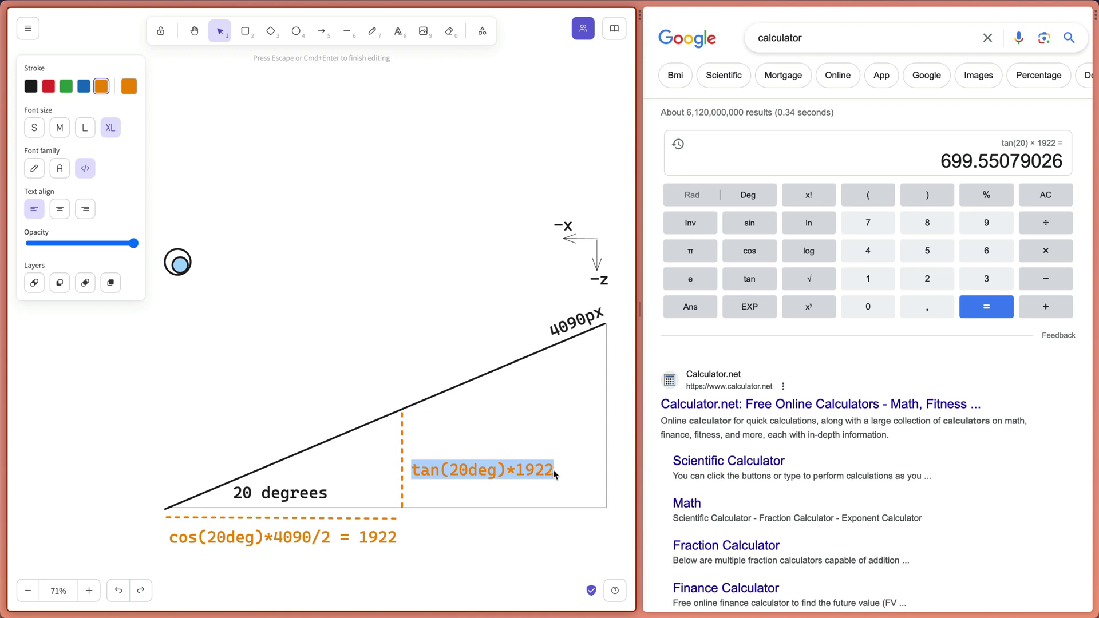
{"action": "left_click", "coordinate": [553, 473]}
{"action": "double_click", "coordinate": [553, 470]}
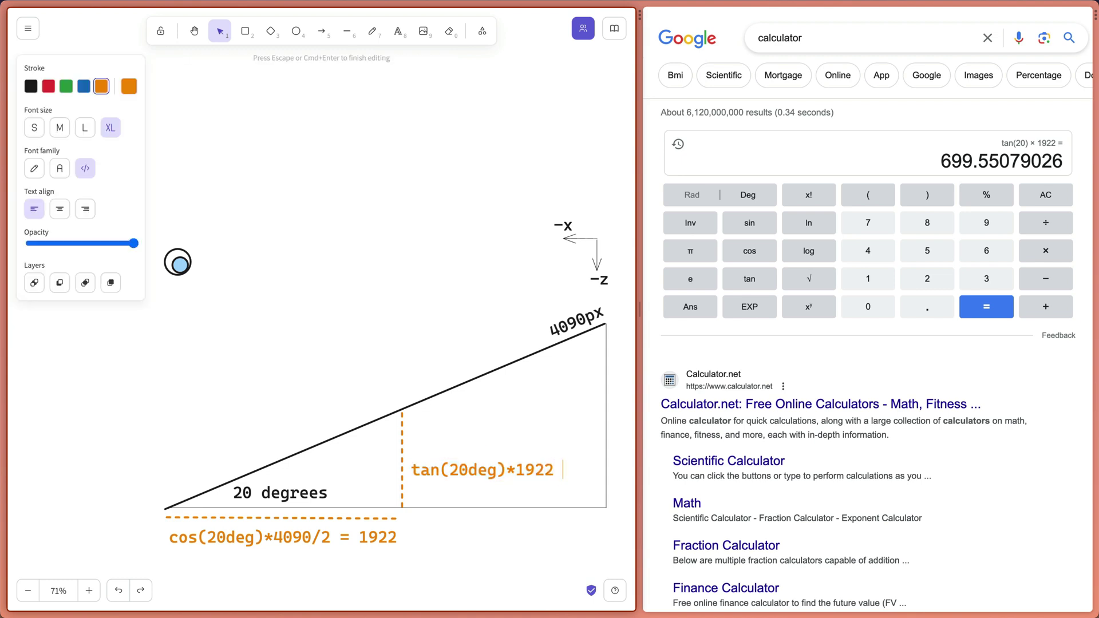
{"action": "type", "text": "= 699"}
{"action": "left_click", "coordinate": [536, 516]}
{"action": "left_click", "coordinate": [543, 473]}
{"action": "left_click_drag", "start_coordinate": [544, 472], "coordinate": [538, 472]}
{"action": "left_click", "coordinate": [538, 542]}
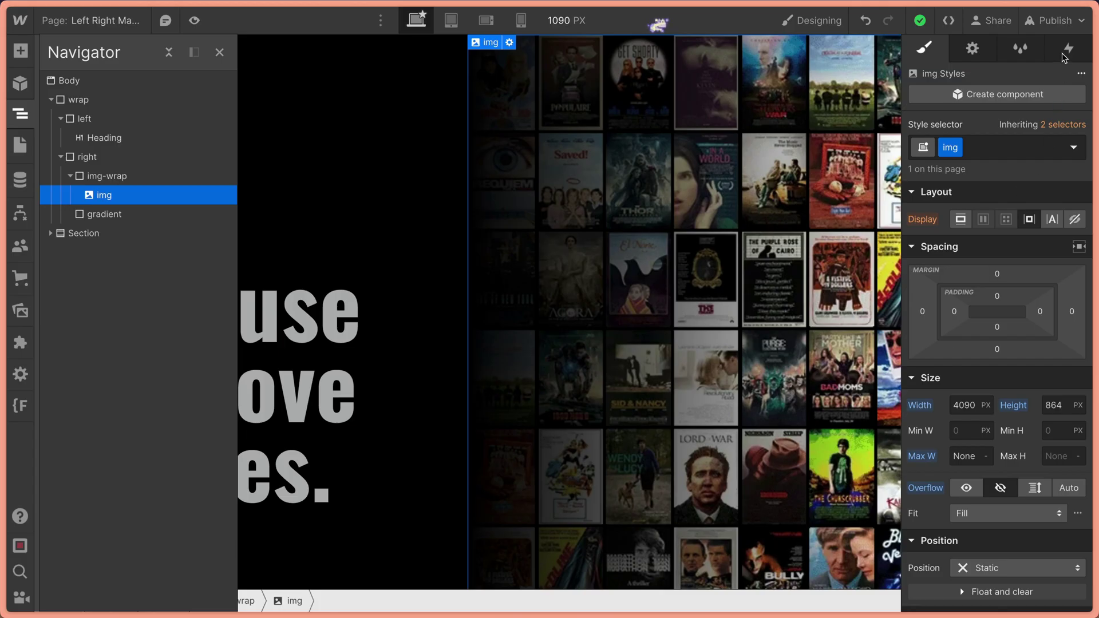
Add a Page load trigger that starts a new timed animation named 'marquee-3d-demo'
{"action": "left_click", "coordinate": [1066, 52]}
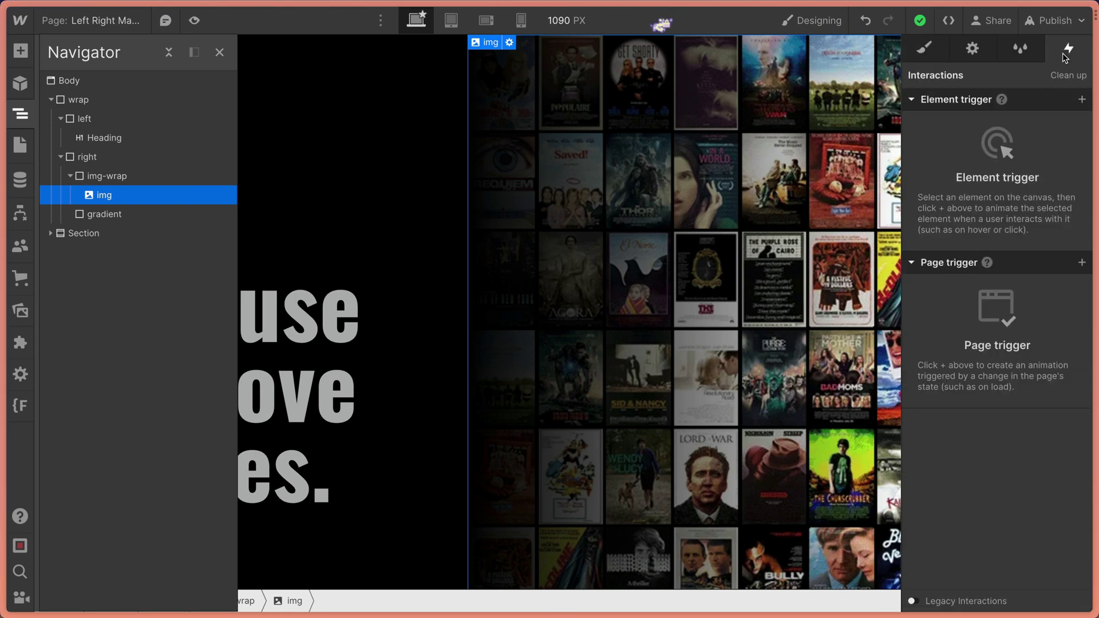
{"action": "left_click", "coordinate": [1081, 262]}
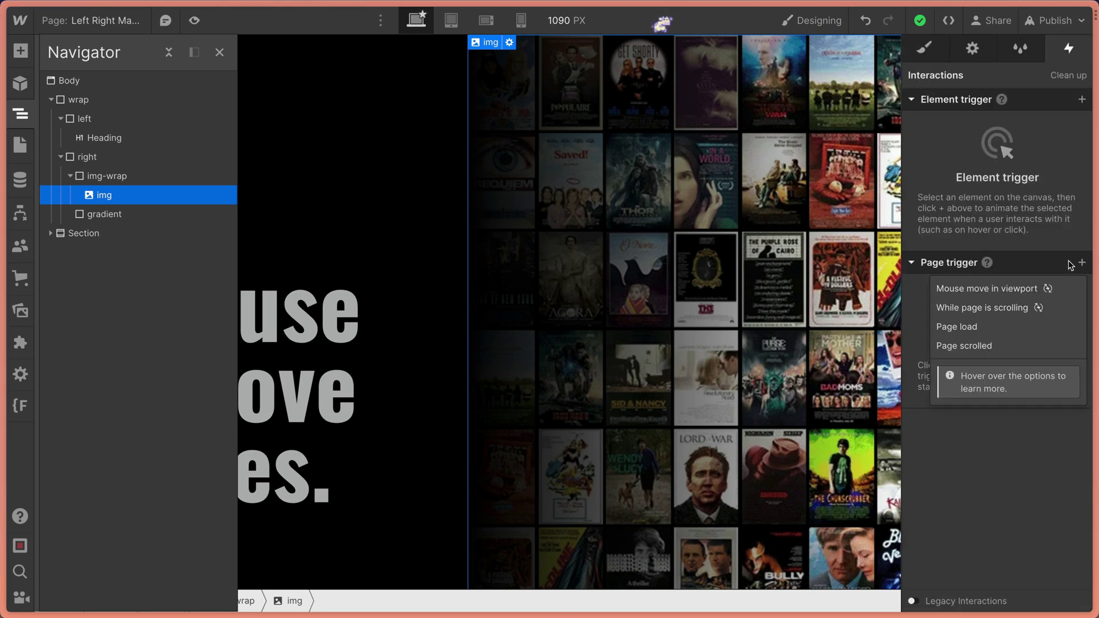
{"action": "left_click", "coordinate": [976, 331]}
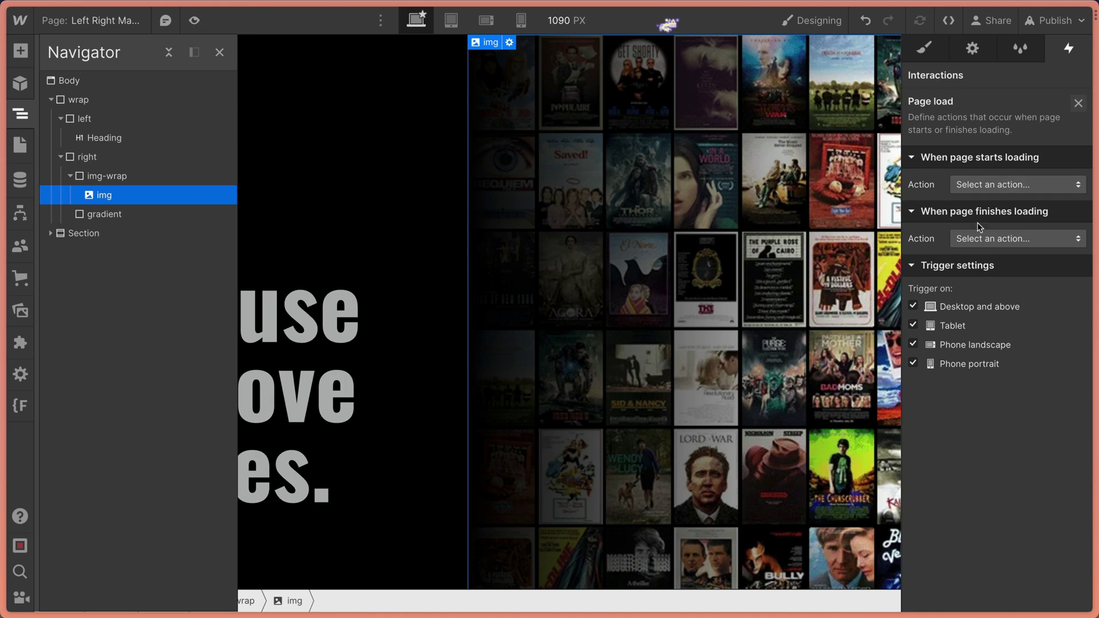
{"action": "left_click", "coordinate": [973, 244]}
{"action": "left_click", "coordinate": [986, 276]}
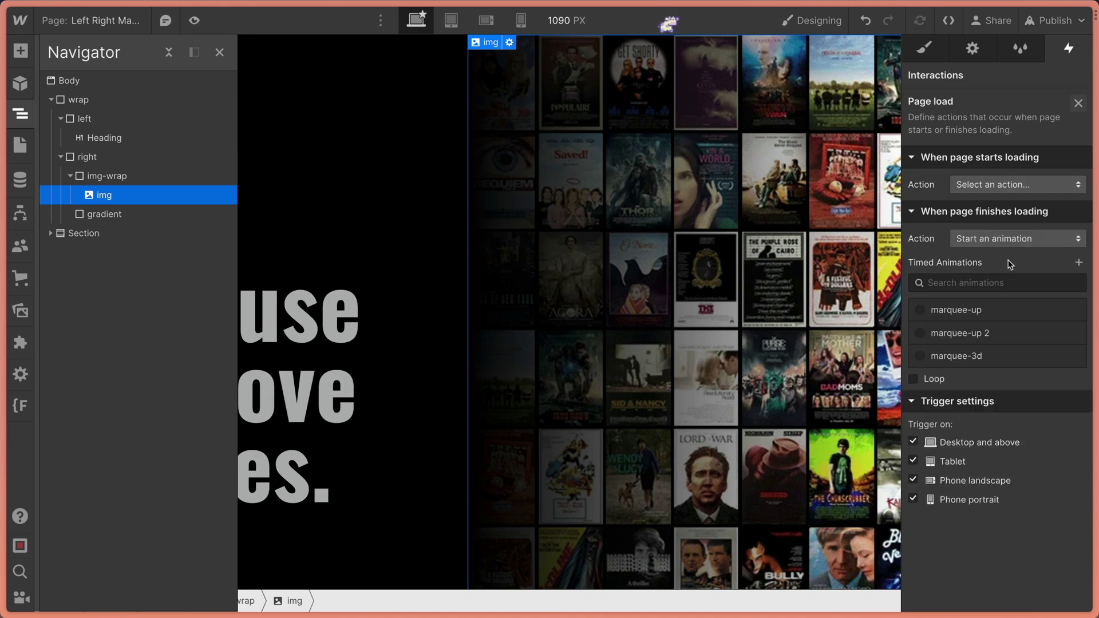
{"action": "left_click", "coordinate": [1069, 259]}
{"action": "type", "text": "marquee-3"}
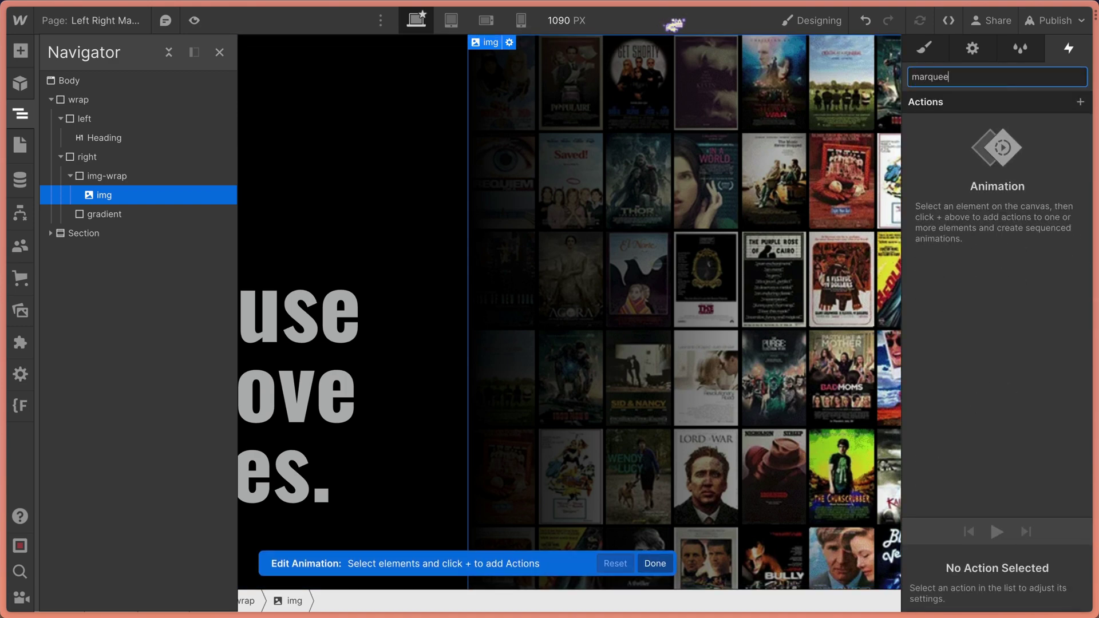
{"action": "type", "text": "d-demo"}
Name the animation marquee-3d-demo and paste a Move of the img to X -1922 px, Z -700 px
{"action": "key", "text": "Return"}
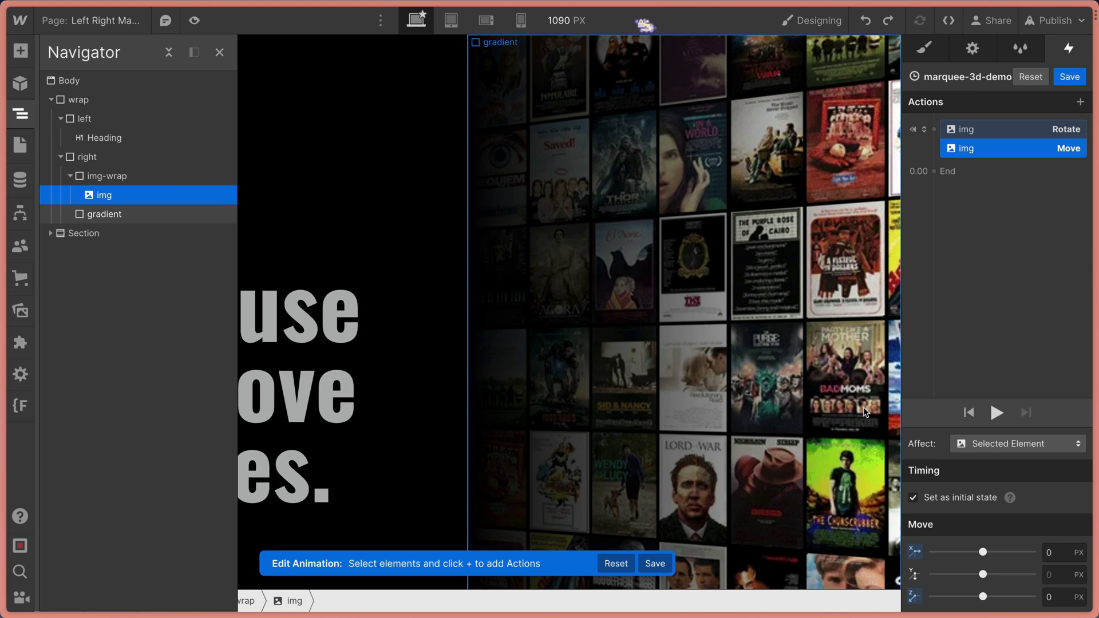
{"action": "key", "text": "ctrl+v"}
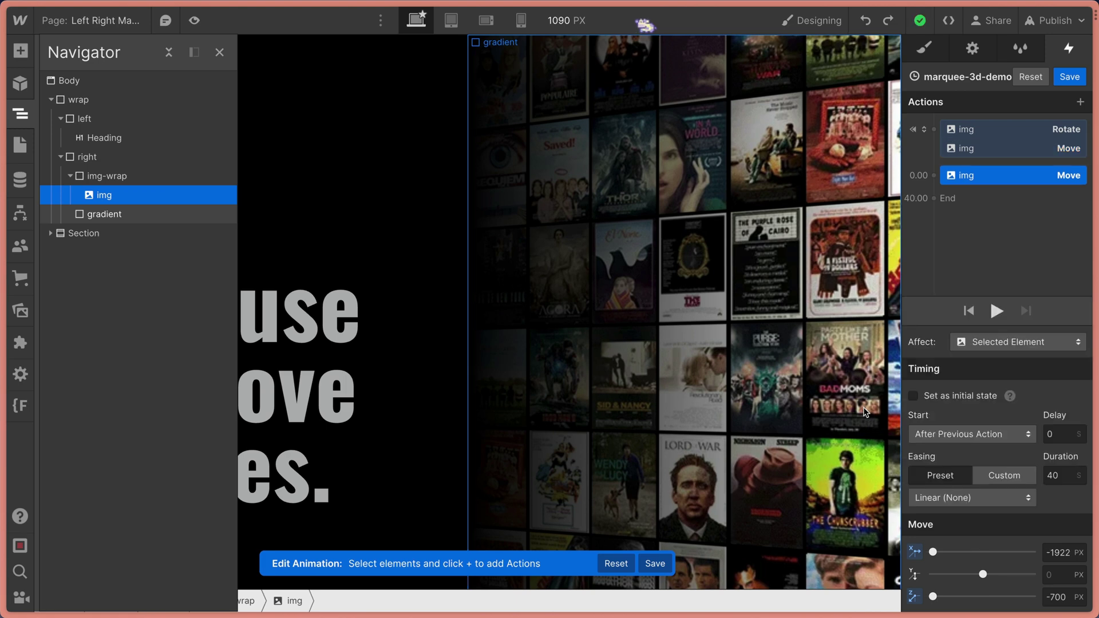
{"action": "left_click", "coordinate": [1043, 476]}
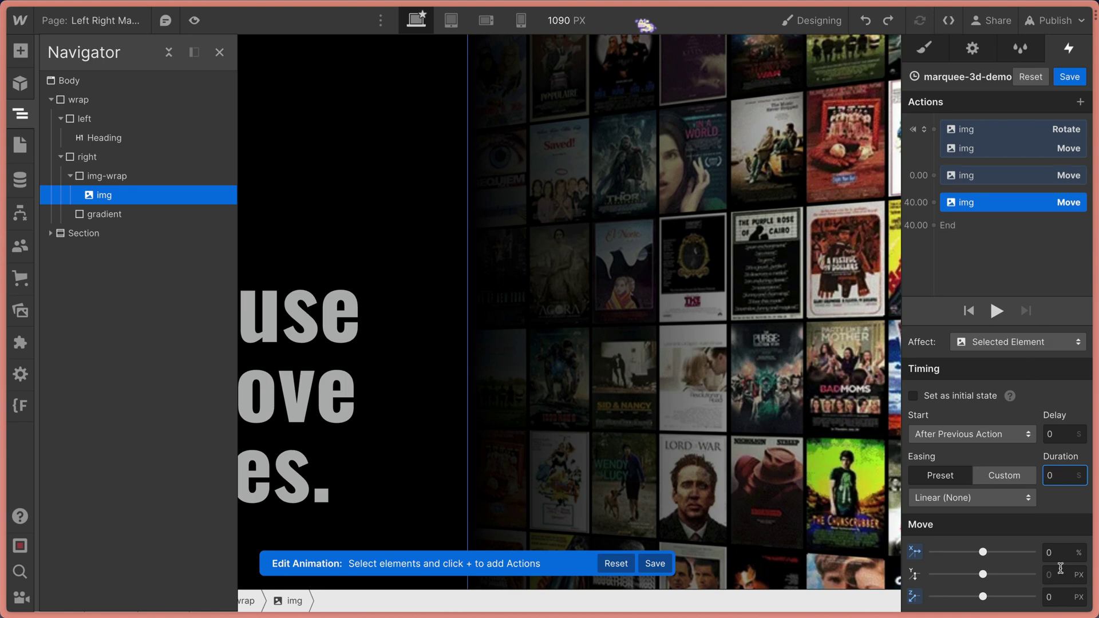
Set the reset Move's X unit to px and play the preview through once
{"action": "left_click", "coordinate": [1078, 553]}
{"action": "left_click", "coordinate": [1059, 473]}
{"action": "left_click", "coordinate": [999, 310]}
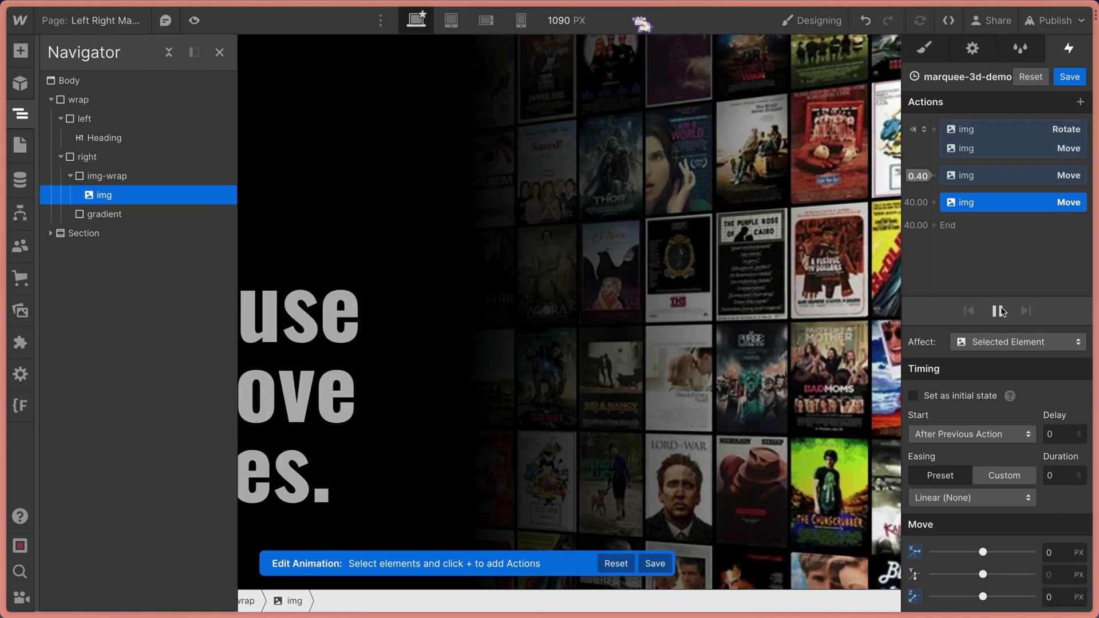
{"action": "left_click", "coordinate": [999, 310]}
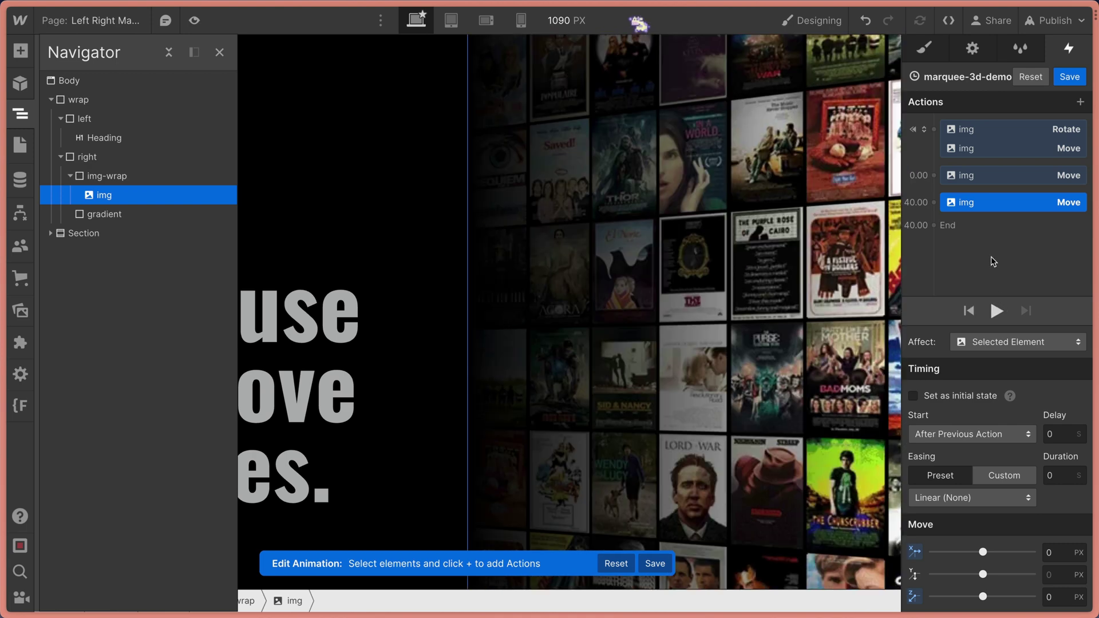
Shorten the first Move's duration from 40 to 6 seconds and preview it
{"action": "left_click", "coordinate": [994, 179]}
{"action": "left_click", "coordinate": [1063, 474]}
{"action": "type", "text": "6"}
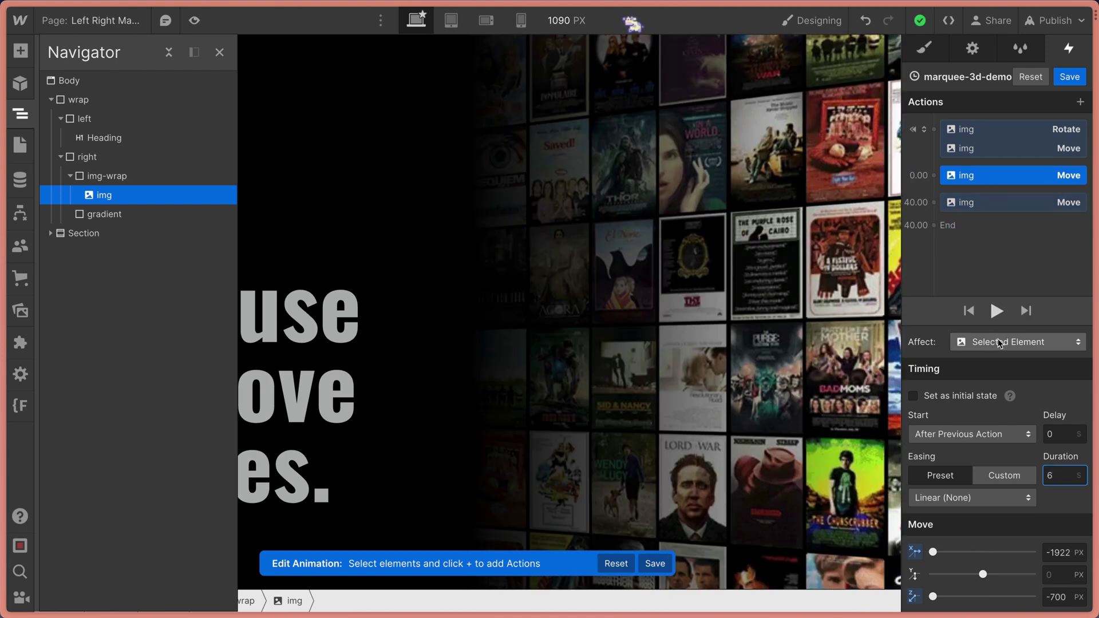
{"action": "left_click", "coordinate": [998, 314]}
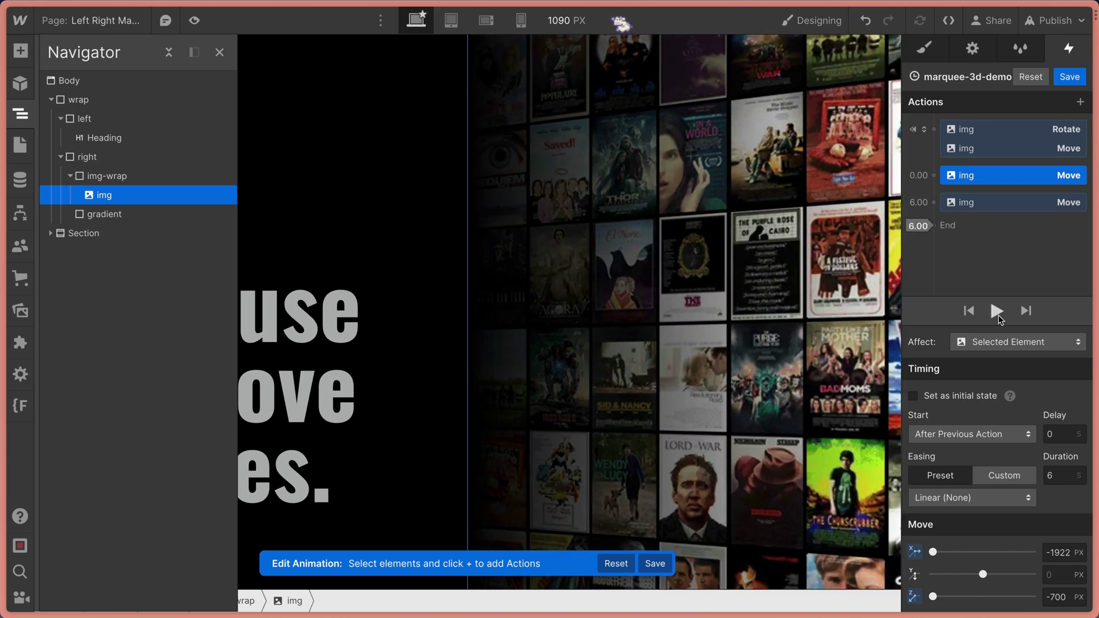
Save marquee-3d-demo, turn on Loop for the page-load trigger, then preview and stop it
{"action": "left_click", "coordinate": [1069, 77]}
{"action": "left_click", "coordinate": [931, 378]}
{"action": "left_click", "coordinate": [943, 394]}
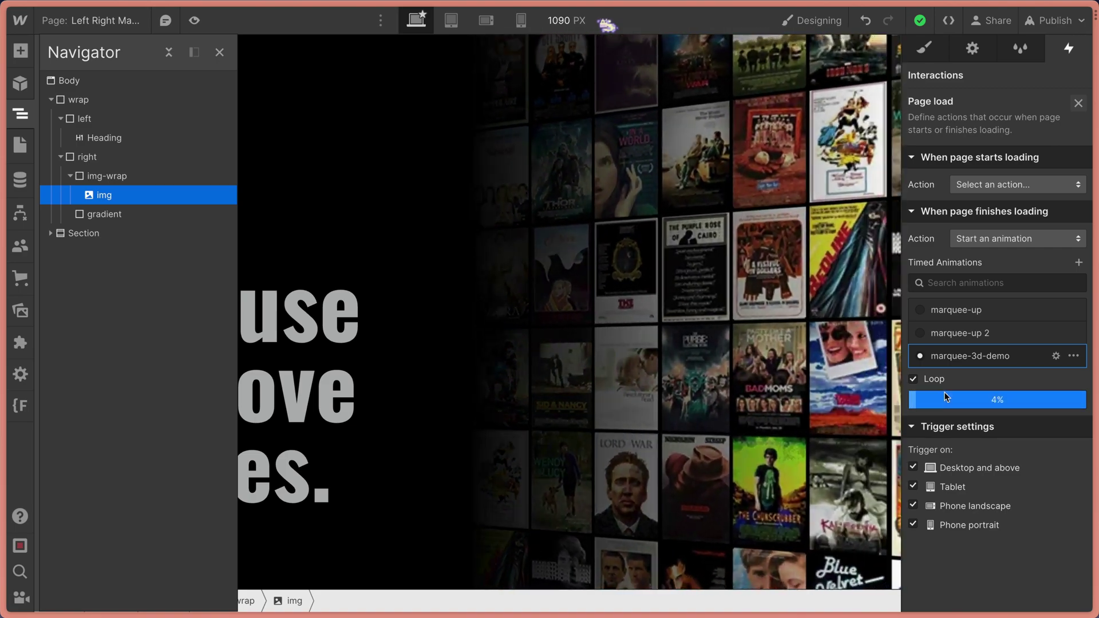
{"action": "left_click", "coordinate": [944, 396]}
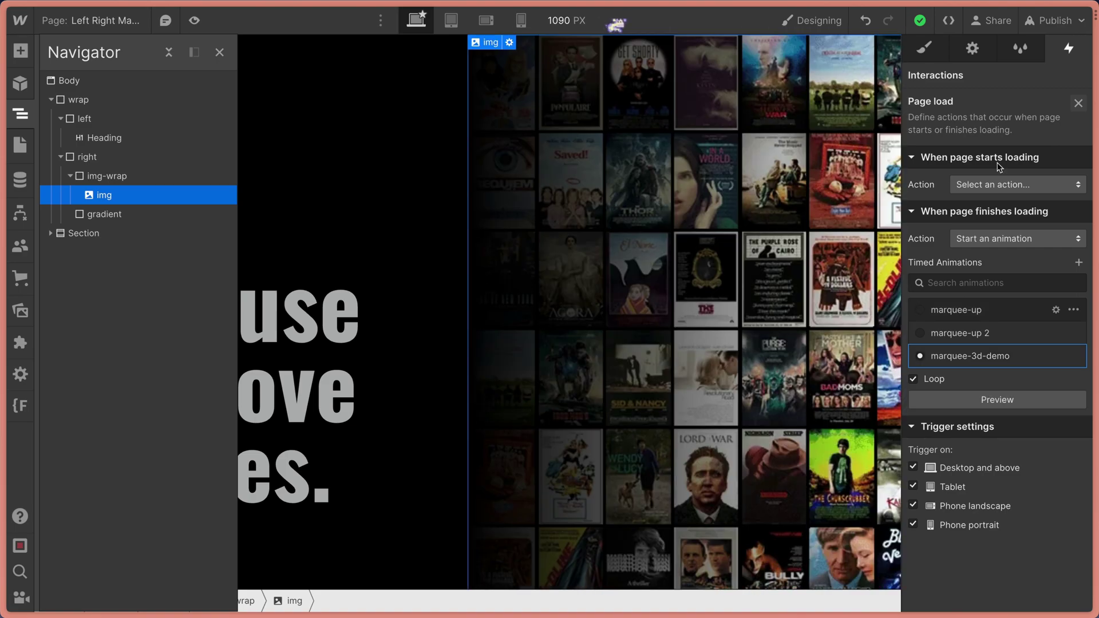